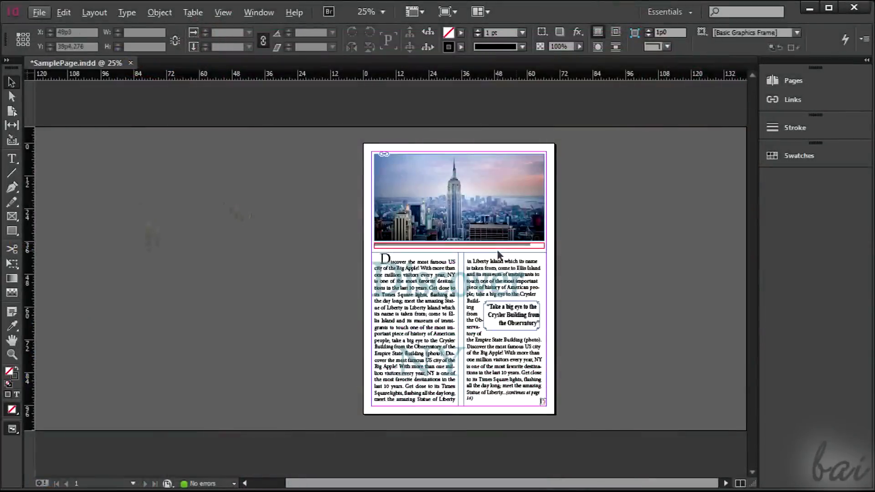
Zoom into SamplePage.indd, scroll through it, and switch on Overprint Preview
key(ctrl+equal)
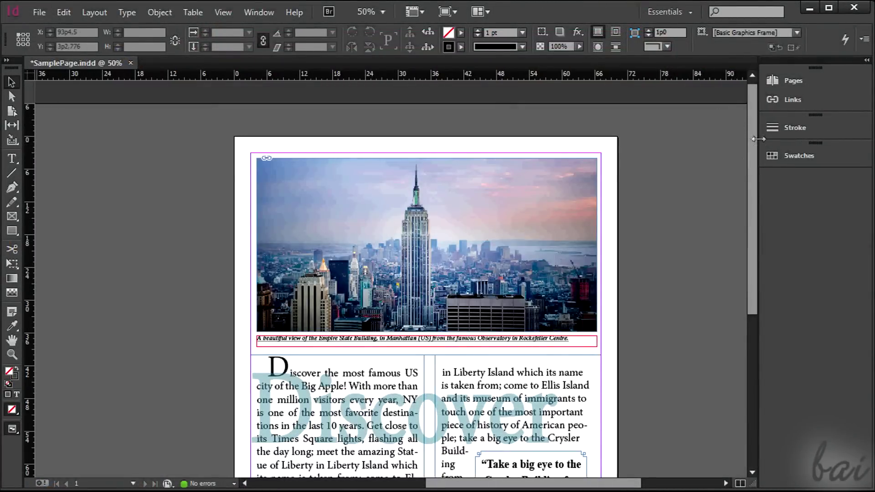
drag(751, 141, 734, 283)
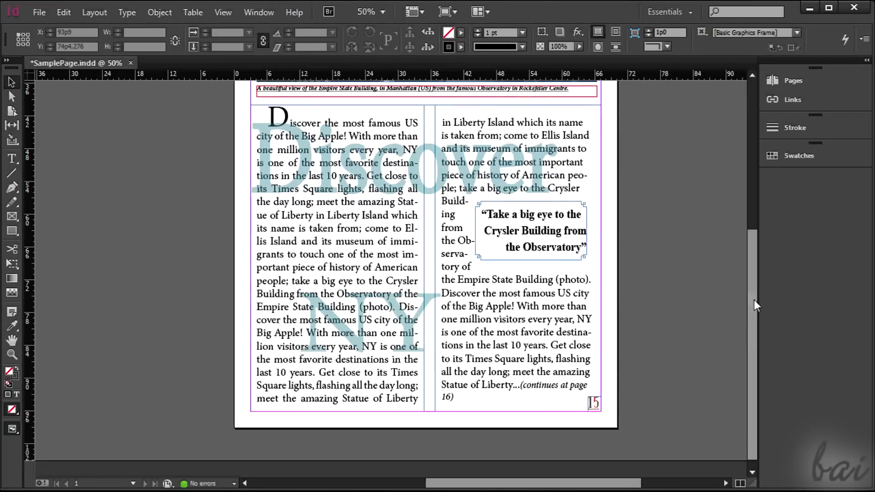
drag(754, 300, 740, 184)
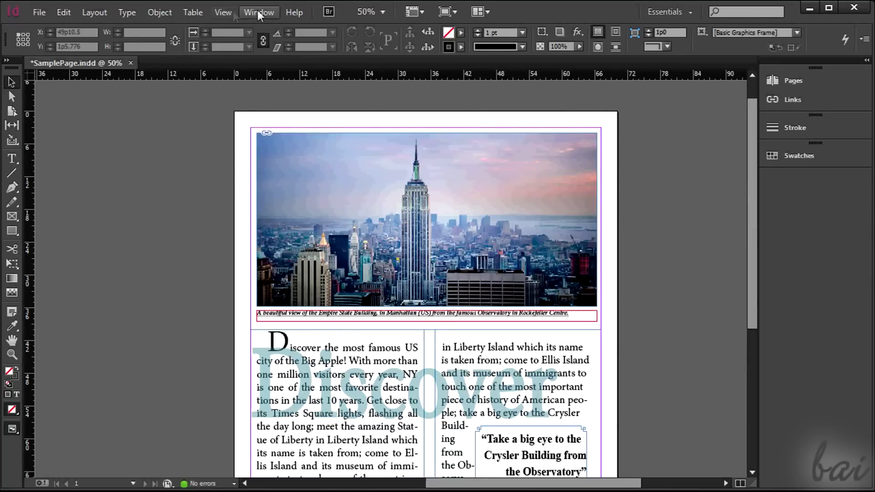
click(225, 12)
click(250, 28)
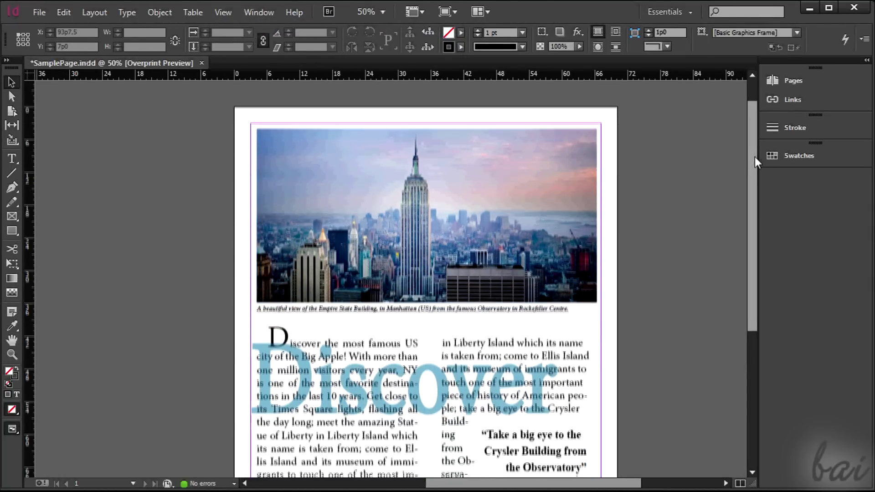
drag(754, 156, 753, 259)
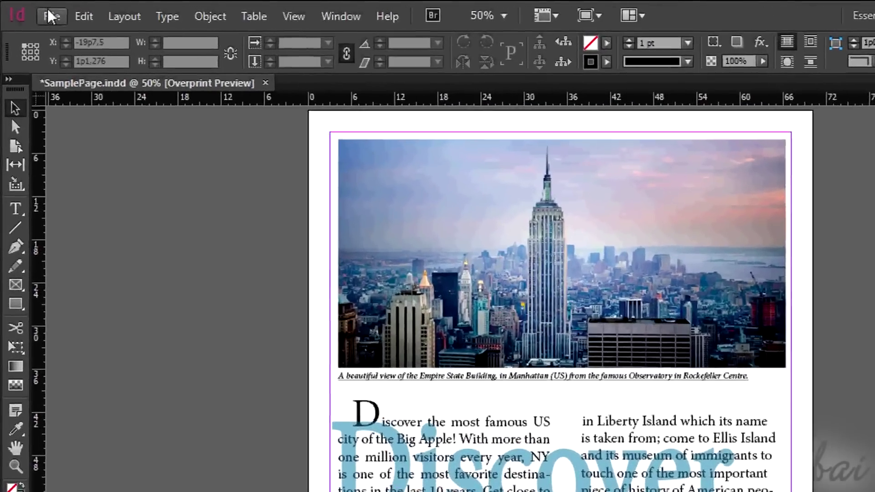
Create a new Print-intent A3 document (297 × 420 mm) with Preview enabled
click(43, 13)
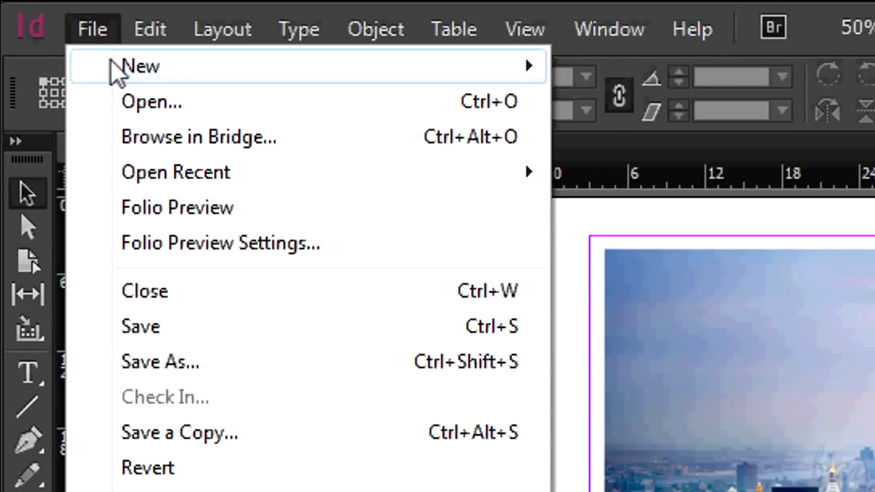
mouse_move(140, 75)
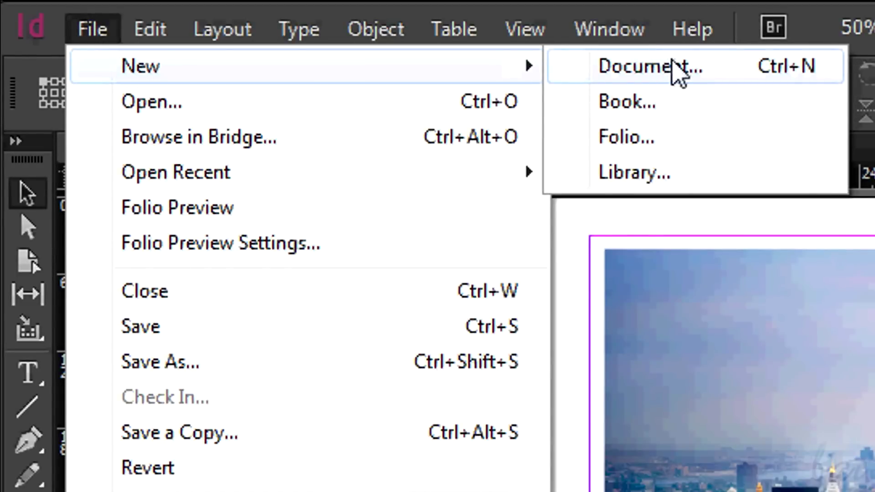
click(674, 68)
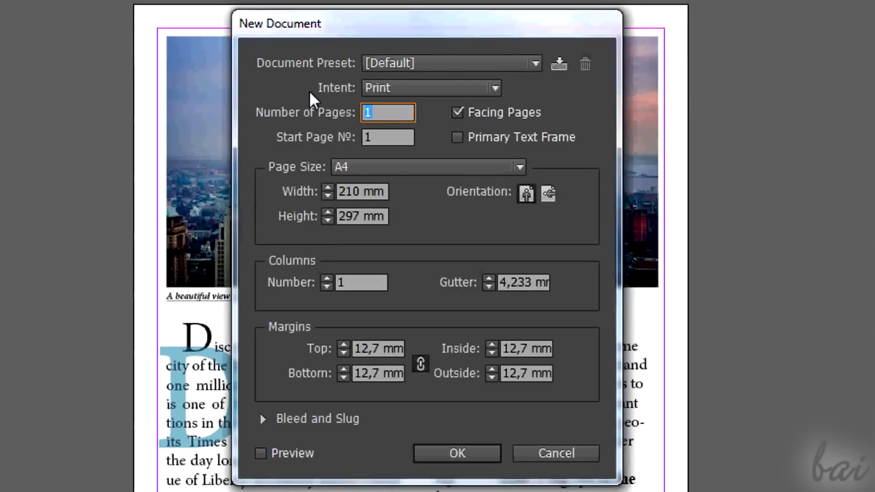
click(482, 89)
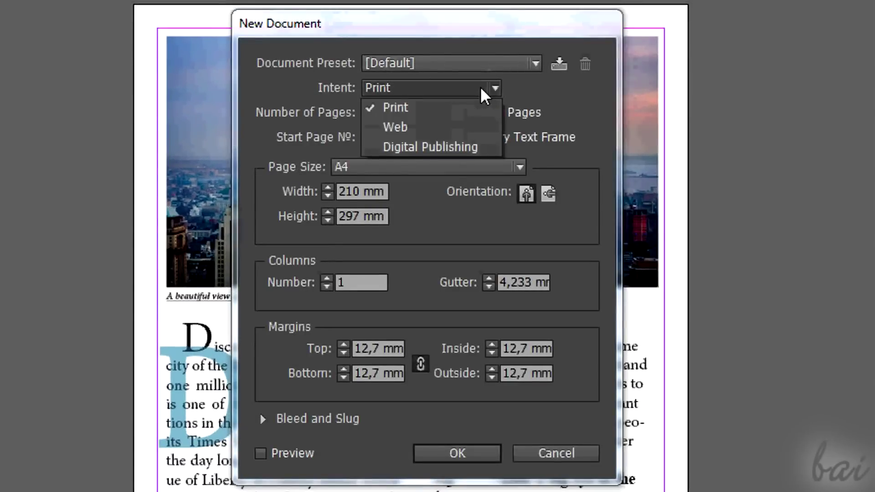
click(468, 109)
click(416, 168)
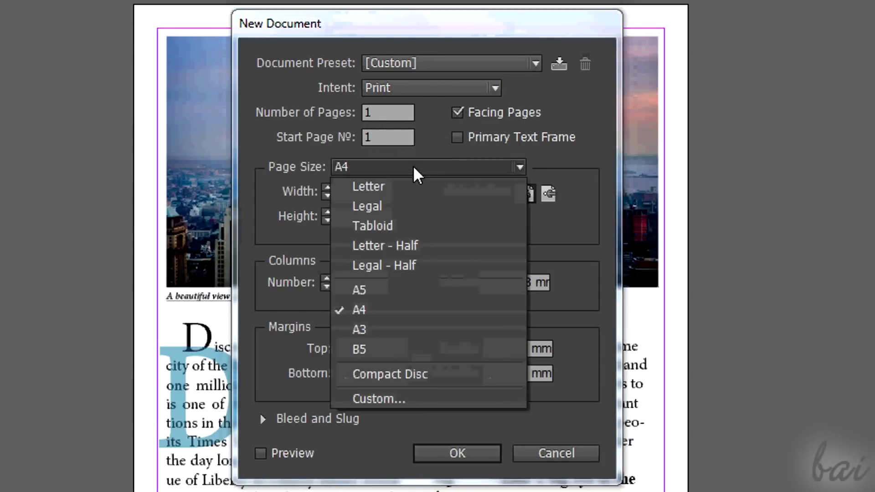
click(411, 334)
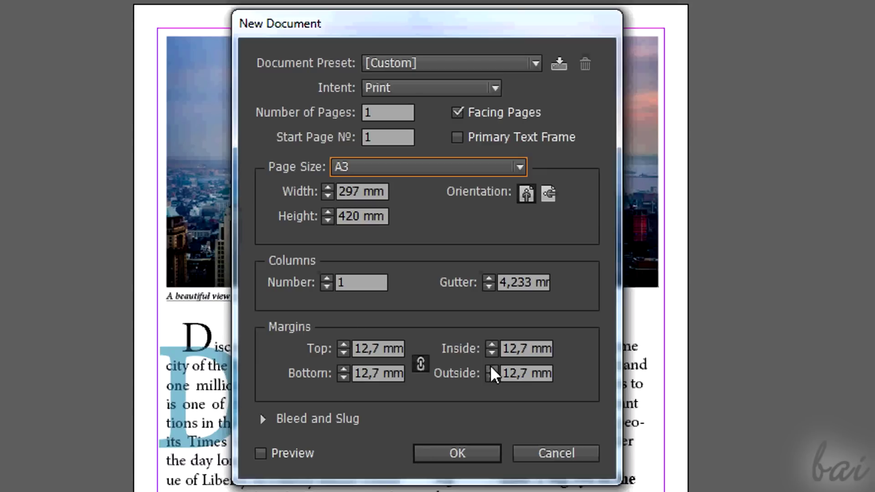
click(261, 454)
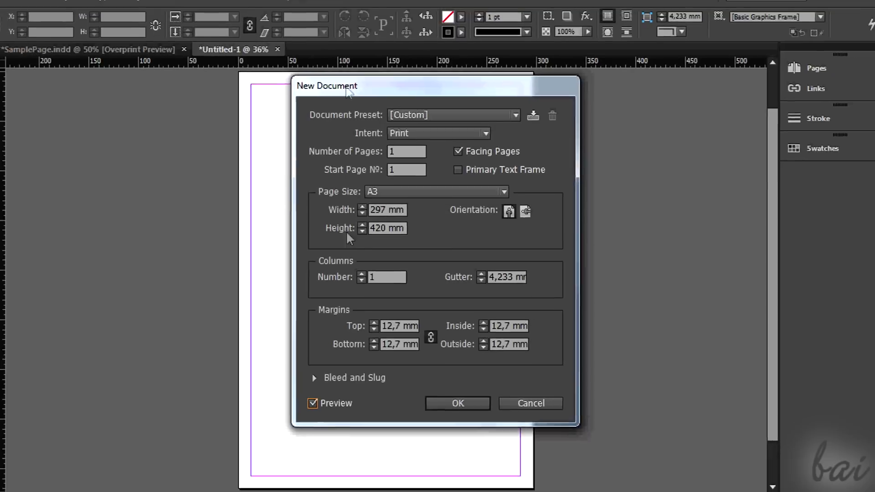
drag(349, 91, 588, 88)
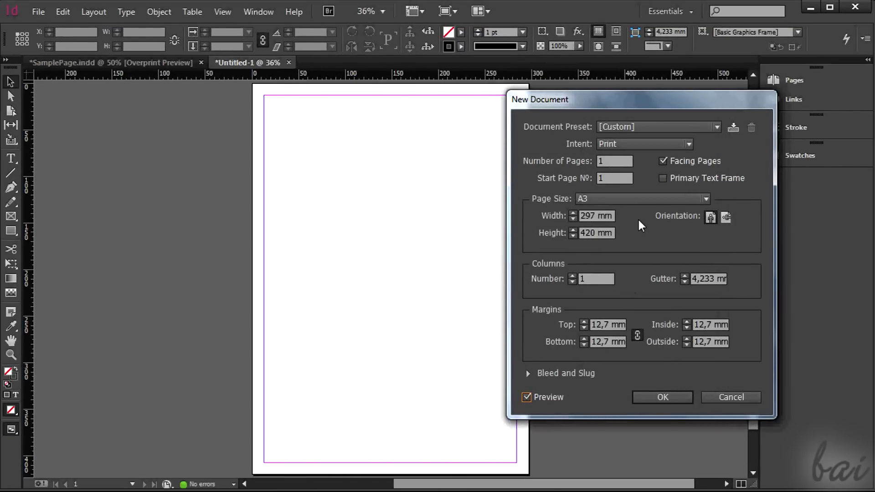
click(666, 399)
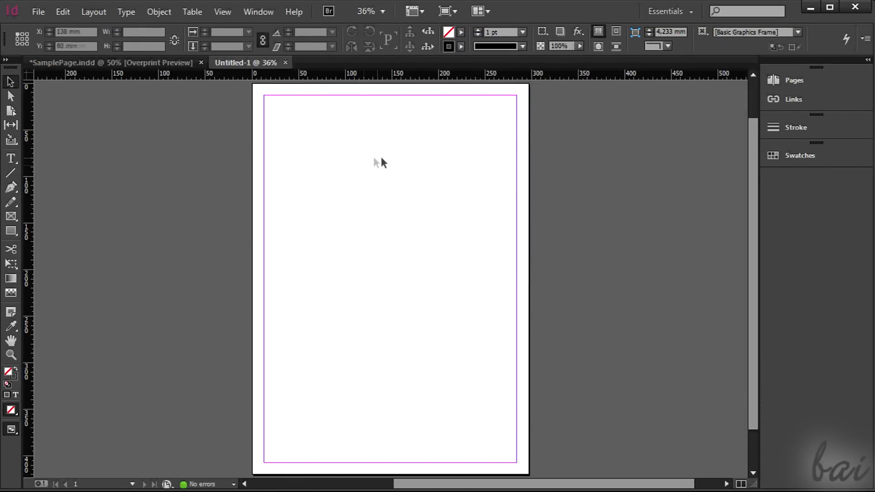
alt+scroll(403, 173, up, 2)
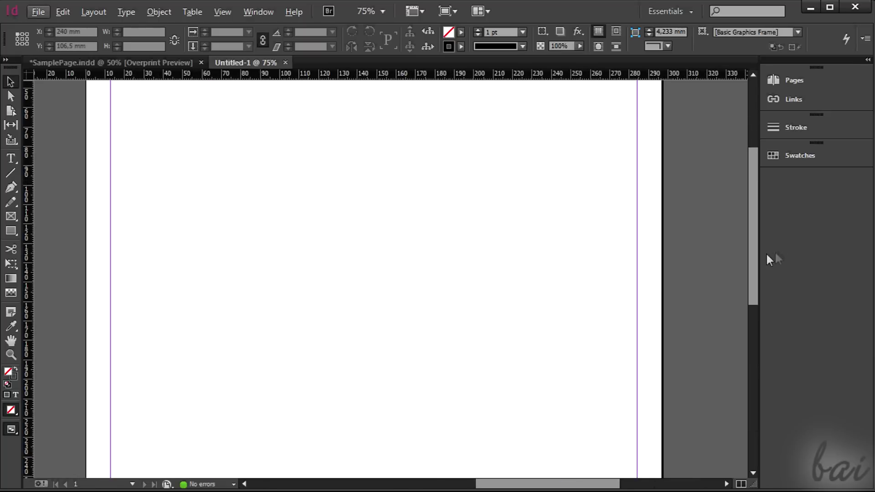
drag(753, 262, 757, 211)
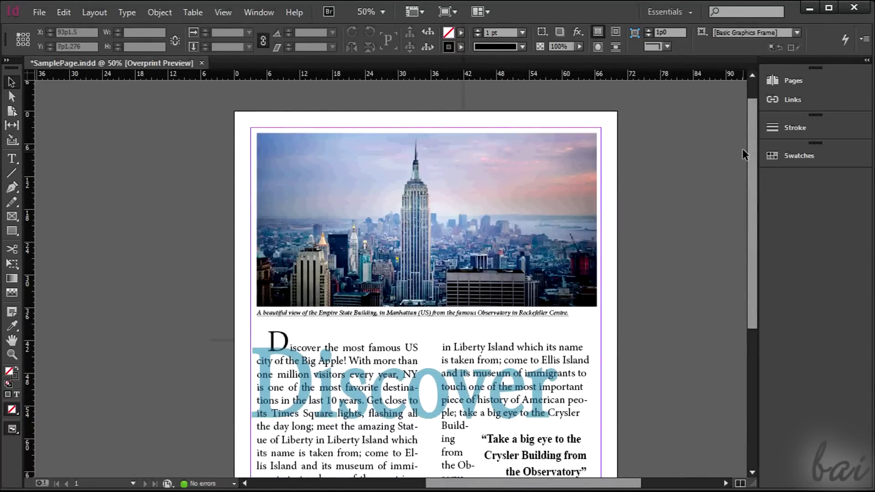
drag(752, 149, 753, 259)
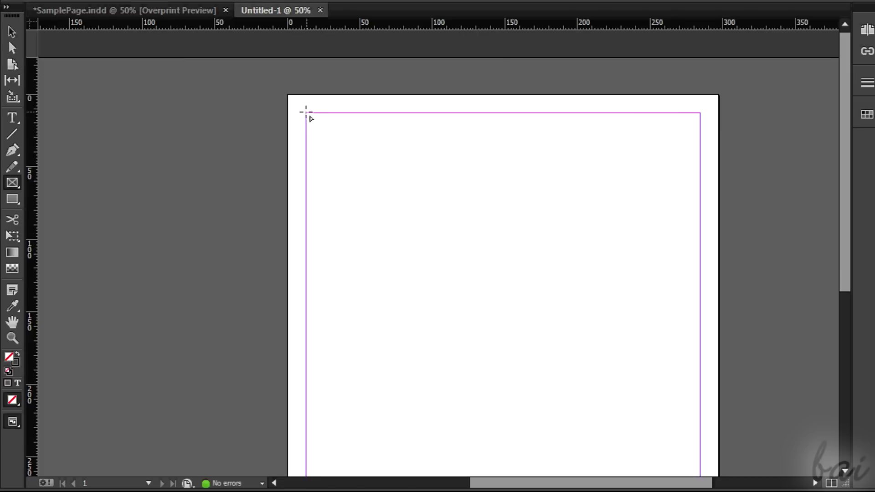
Draw a rectangle frame from the top-left margin corner across the page, then shorten and lower it
drag(305, 113, 700, 329)
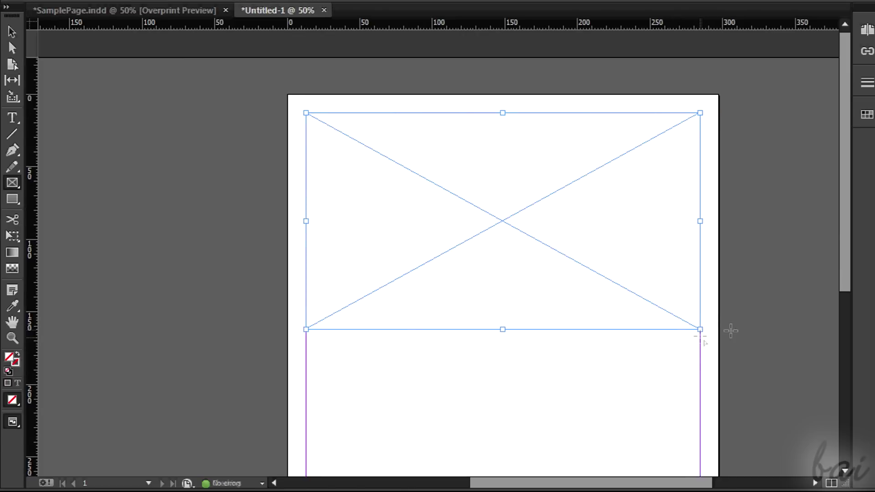
mouse_move(849, 223)
mouse_down()
mouse_move(851, 360)
mouse_move(850, 222)
mouse_up()
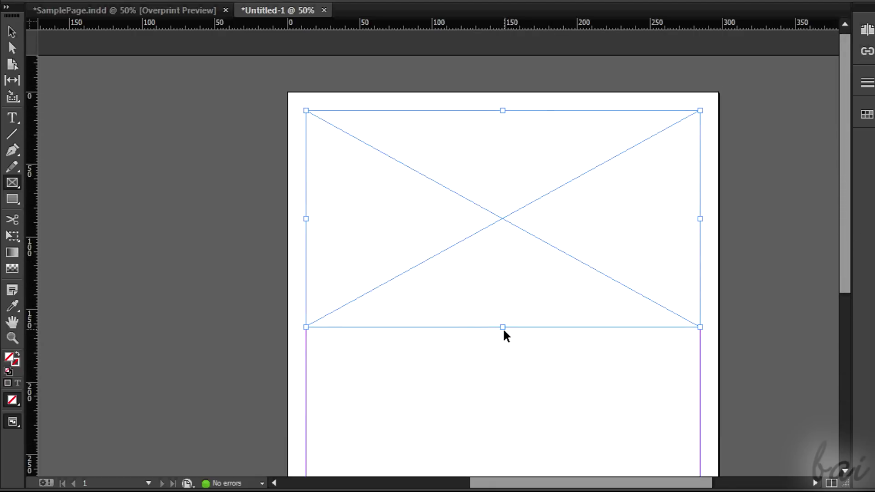
mouse_move(502, 327)
mouse_down()
mouse_move(502, 287)
mouse_move(503, 332)
mouse_up()
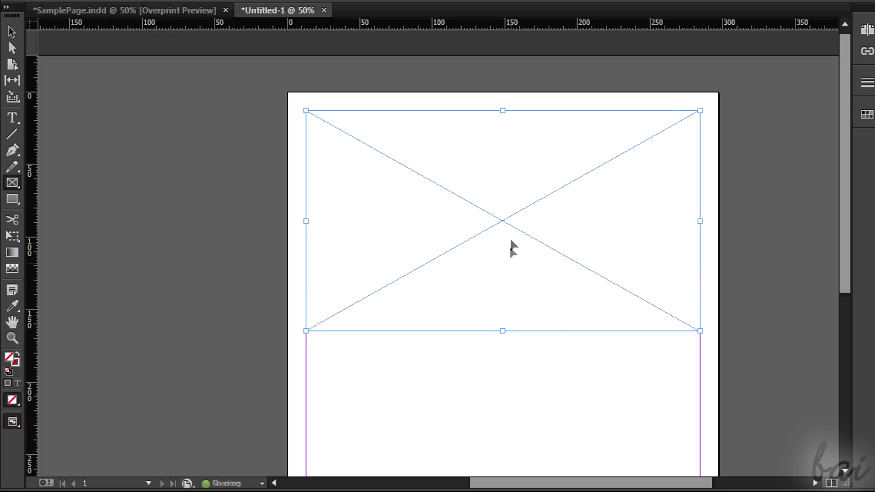
mouse_move(510, 237)
mouse_down()
mouse_move(509, 343)
mouse_move(510, 250)
mouse_up()
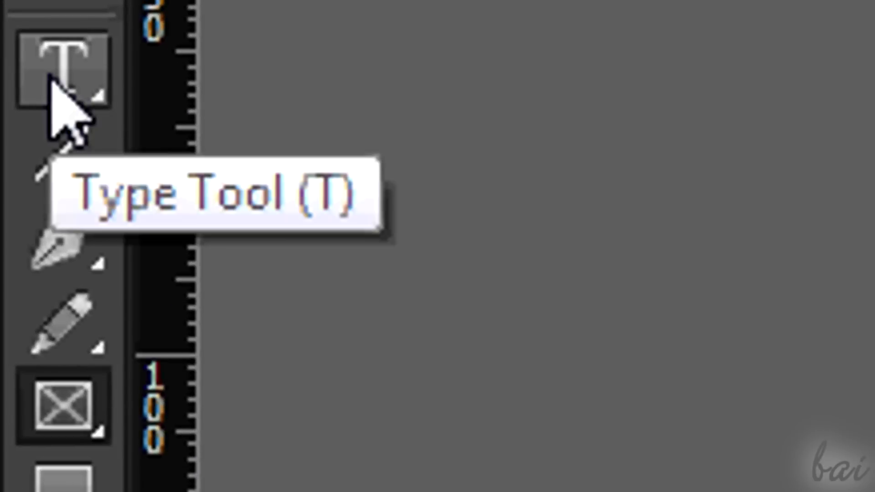
Draw a caption text frame across the page just below the image frame
click(51, 80)
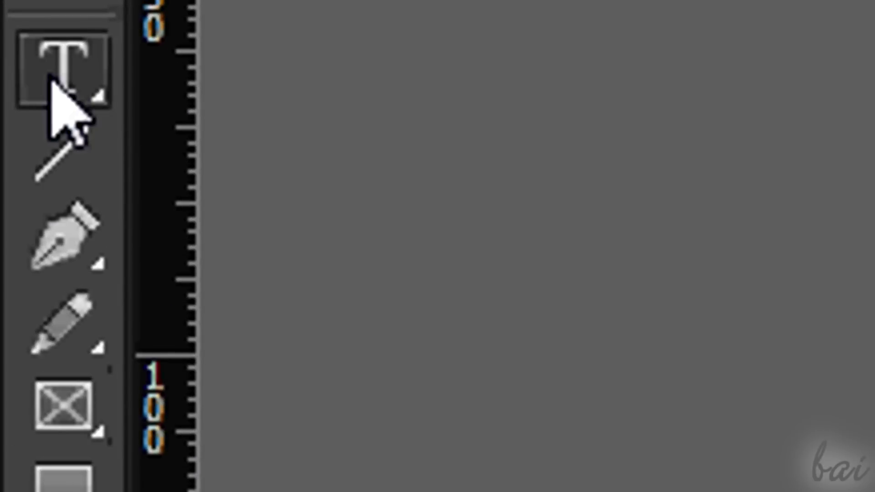
click(258, 71)
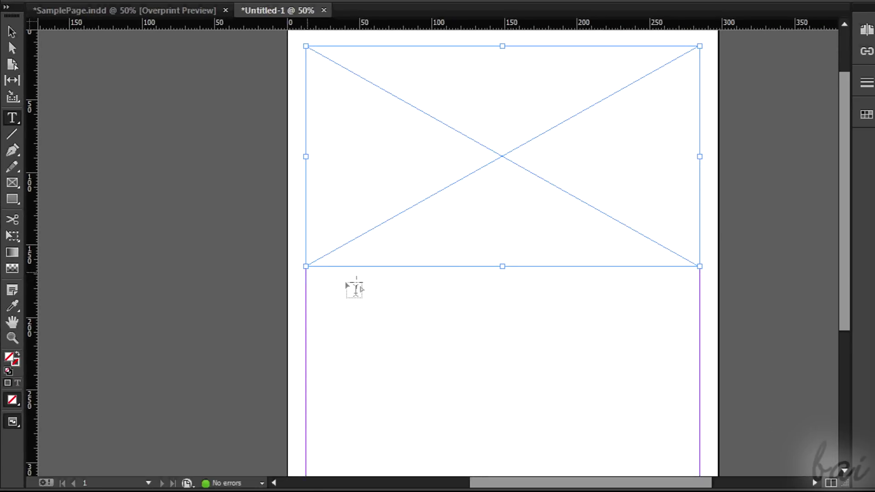
drag(307, 272, 698, 286)
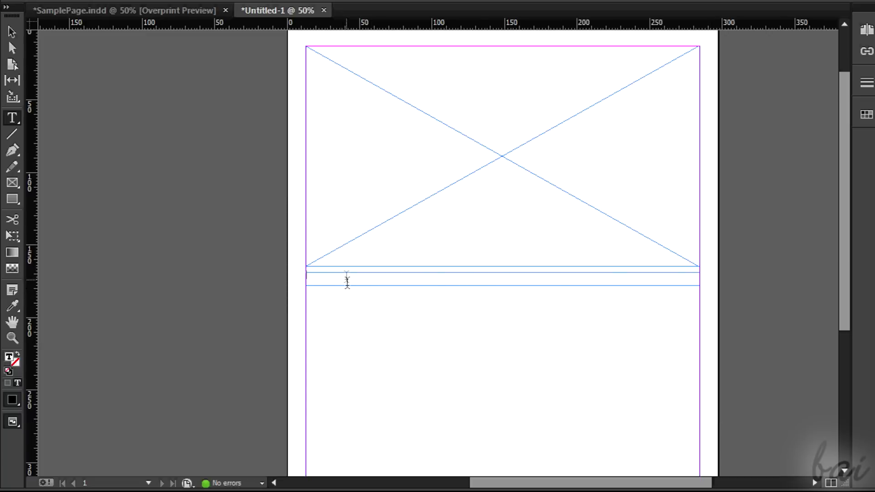
Draw a two-column article text frame below the caption
scroll(349, 282, down, 2)
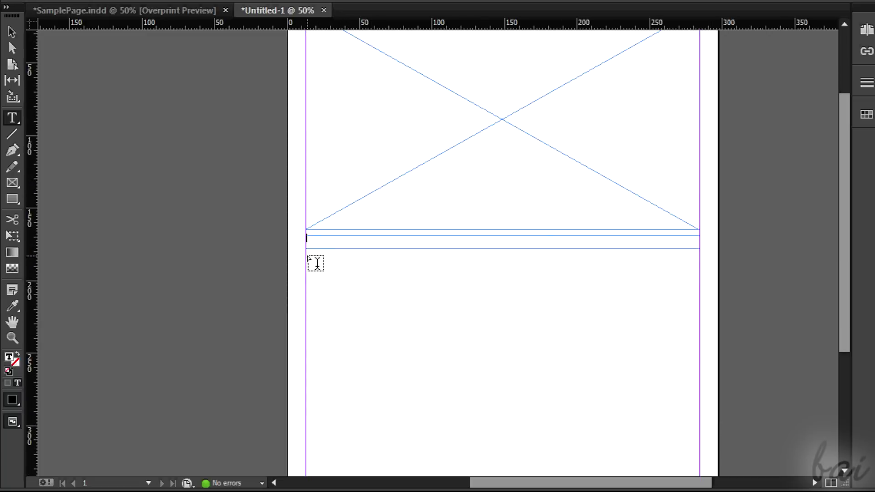
drag(306, 254, 696, 396)
key(Up)
key(Up)
key(Up)
key(Down)
key(Down)
key(Down)
key(Down)
key(Right)
key(Right)
key(Right)
key(Right)
key(Left)
key(Left)
key(Left)
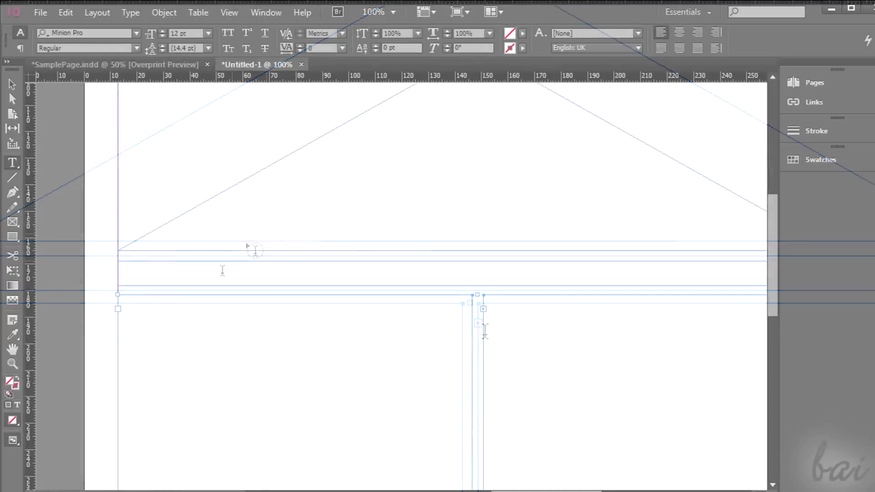
Type the Empire State Building caption and set it in italic
click(92, 268)
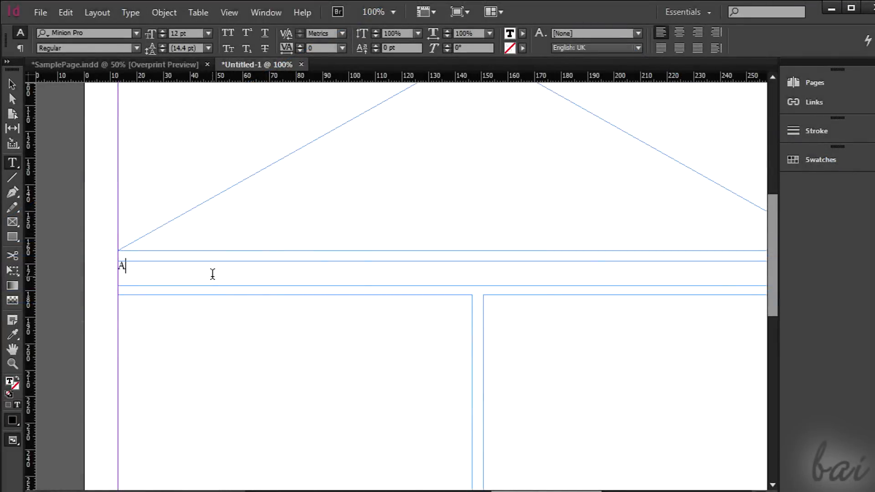
text(A beautiful view of the Empire State Building, in Manhattan (US) from the famous Observatory in Rockefeller Centre.)
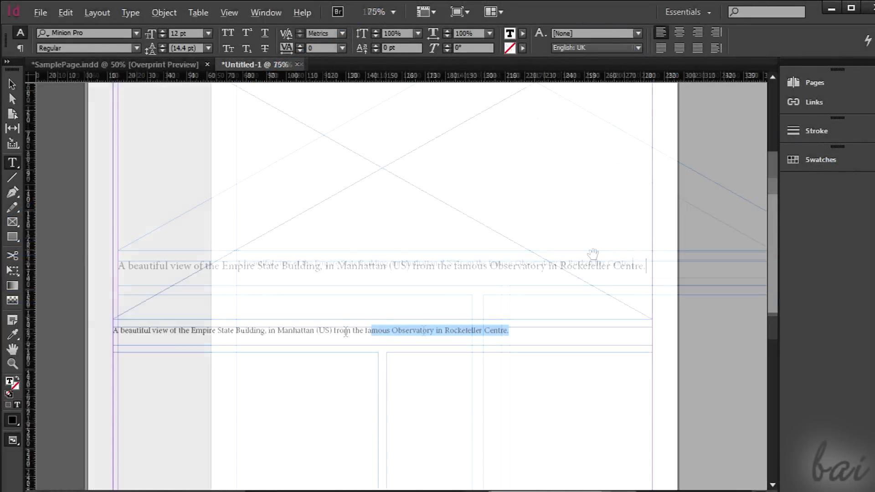
drag(509, 330, 108, 329)
key(ctrl+shift+i)
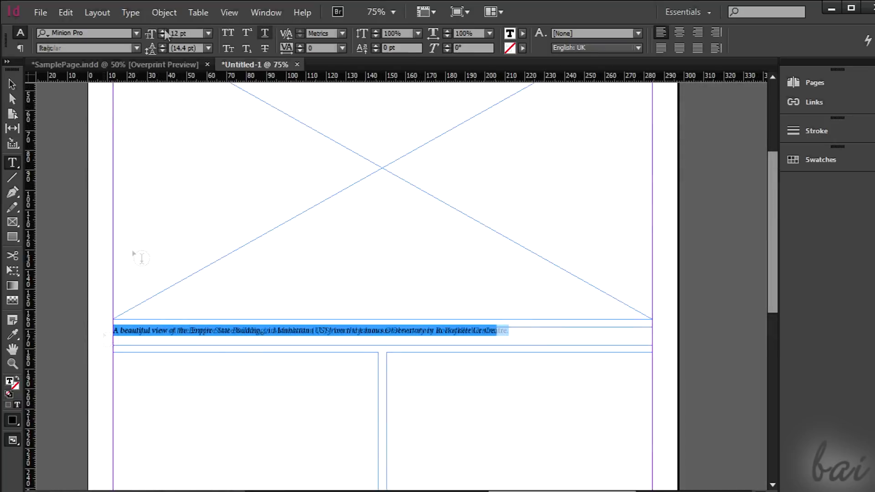
Enlarge the caption text step by step to 16 pt
click(163, 30)
click(163, 31)
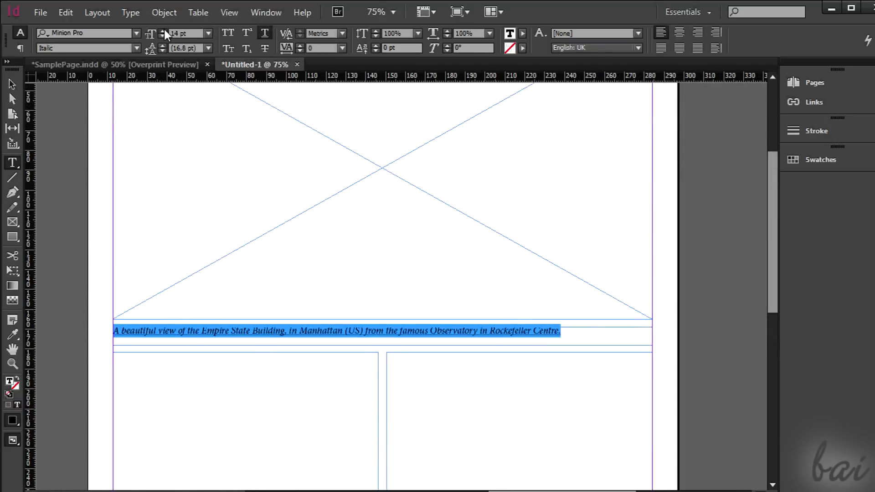
click(163, 30)
click(163, 31)
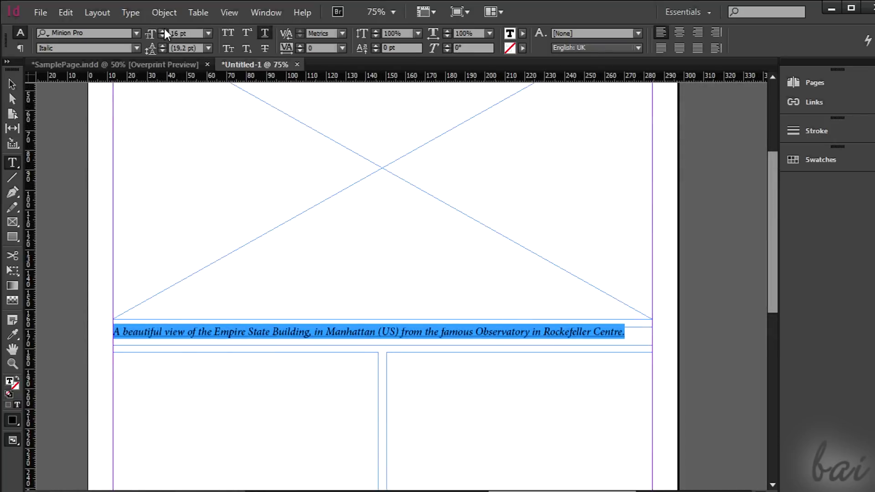
click(319, 327)
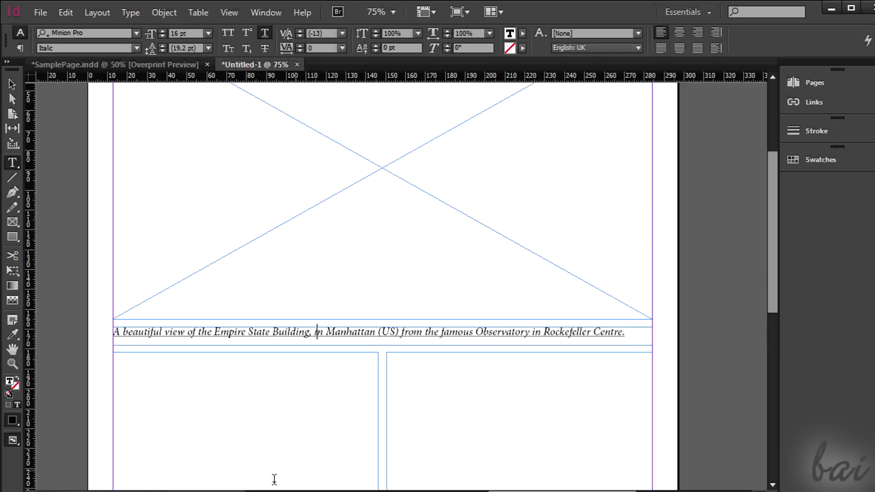
drag(771, 181, 773, 220)
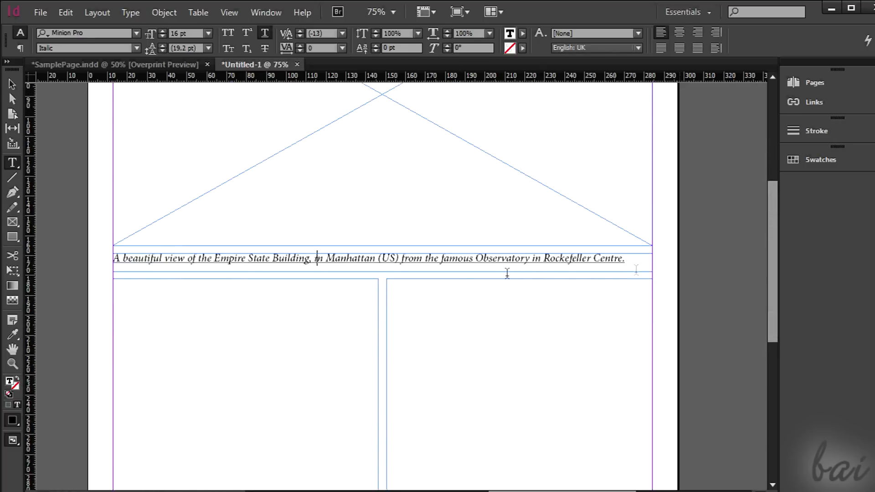
ctrl+click(459, 294)
Fill the left article column frame with the New York text
ctrl+click(319, 293)
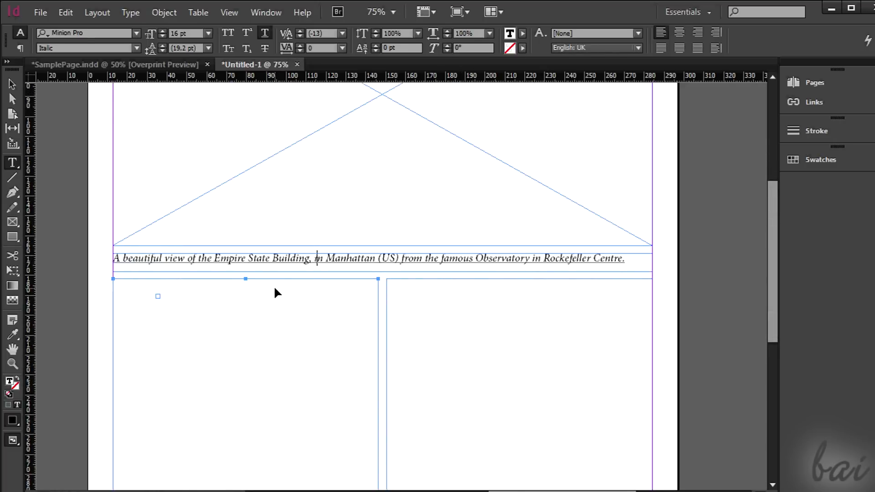
click(401, 290)
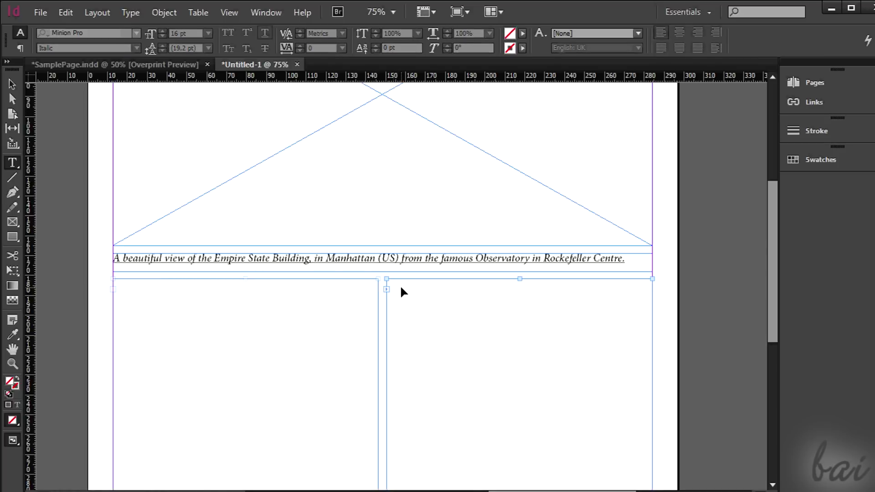
click(360, 286)
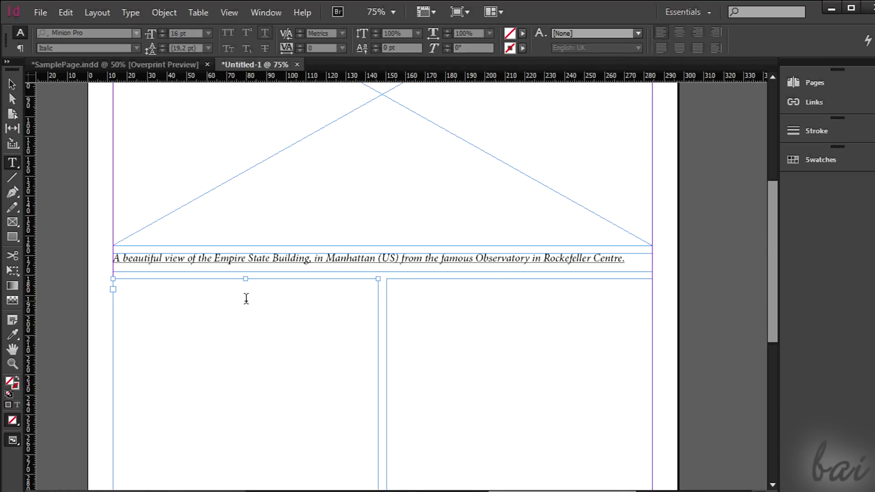
click(228, 299)
text(Discover the famous US city of the Big Apple! With more than one million visitors every year, NY is one of the most favorite destinations in the last 10 years. Get close to its Times Square lights, flashing all the day long; meet the amazing Statue of Liberty in Liberty Island which its name is taken from; come to Ellis Island and its museum of immigrants to touch one of the most important piece of history of American people; take a big eye to the Crysler Building from the Observatory of the Empire State Building (photo).)
key(F7)
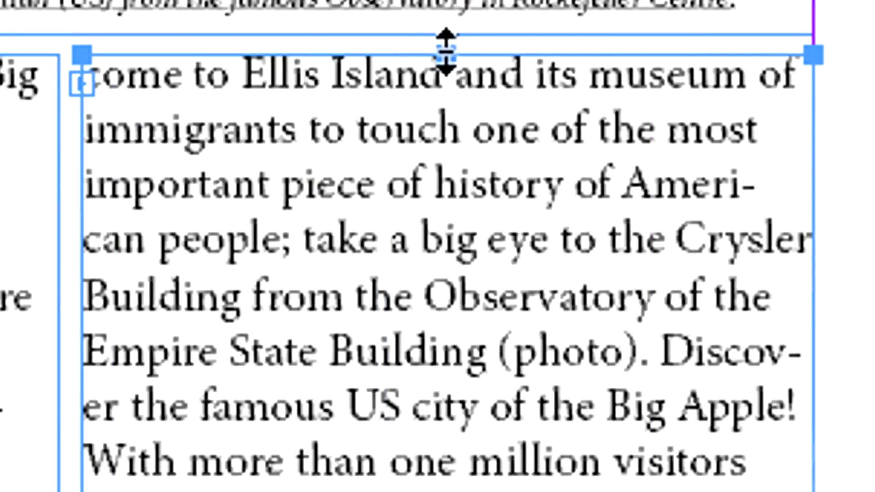
drag(445, 55, 447, 137)
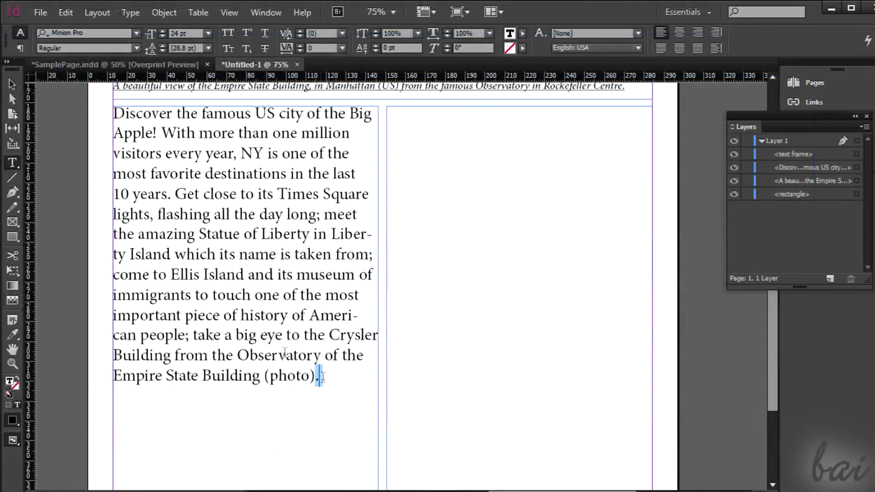
Paste more copies of the article so it threads into the right column, then reposition that frame
drag(319, 376, 108, 104)
key(ctrl+c)
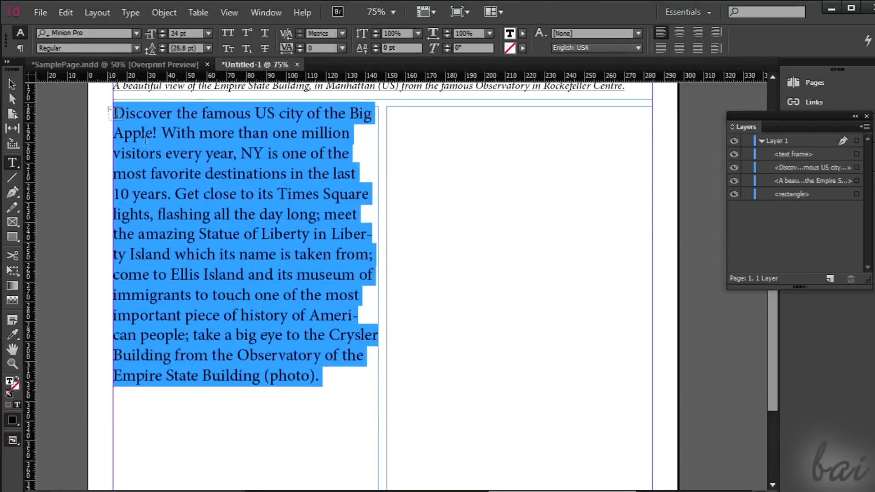
click(338, 405)
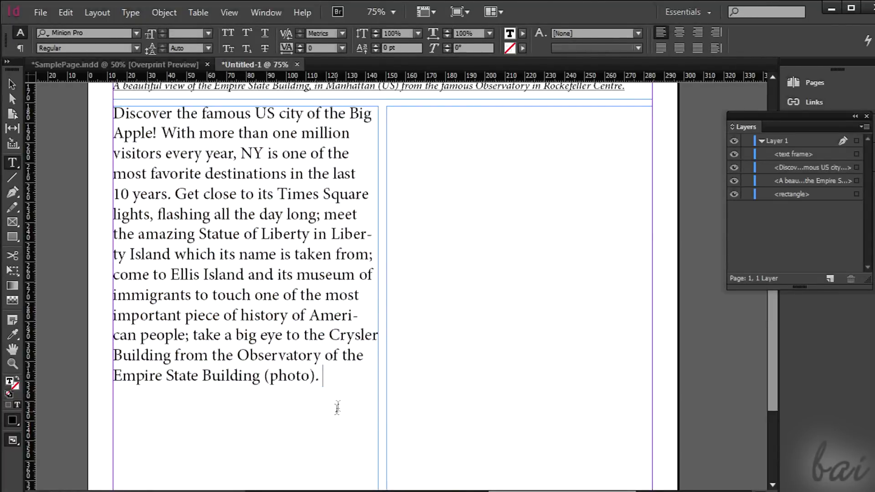
key(ctrl+v)
key(ctrl+v)
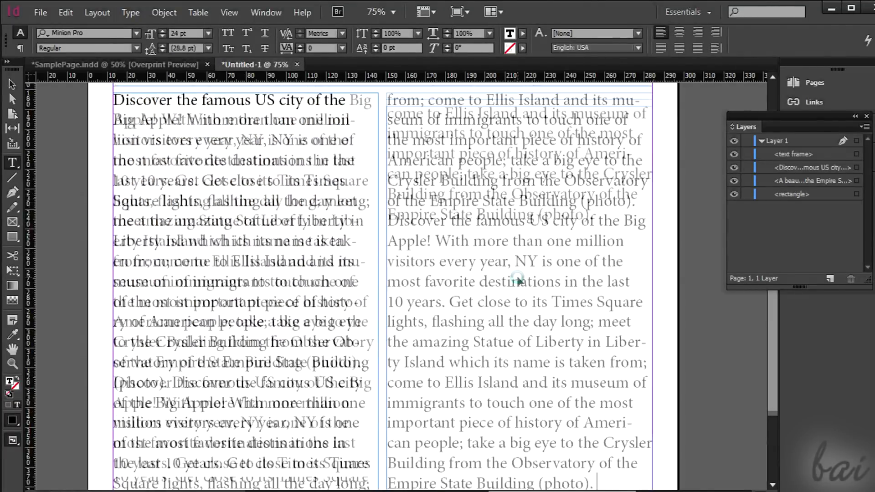
key(ctrl+v)
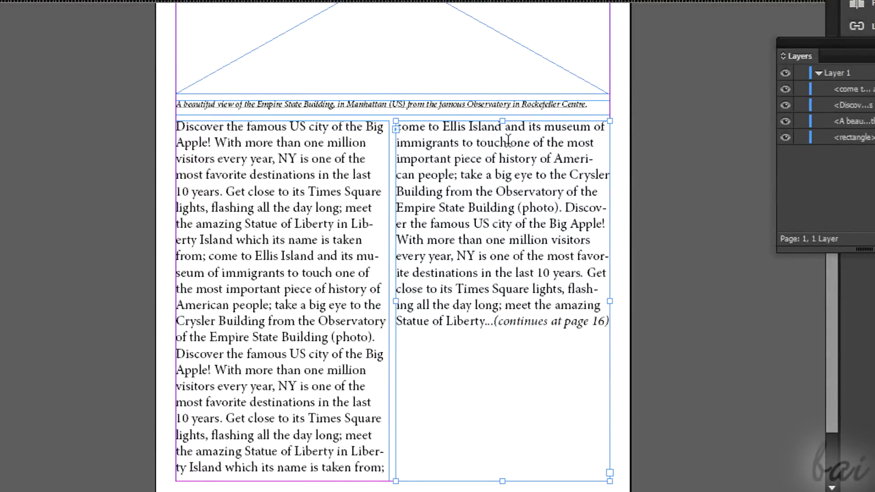
drag(606, 175, 678, 233)
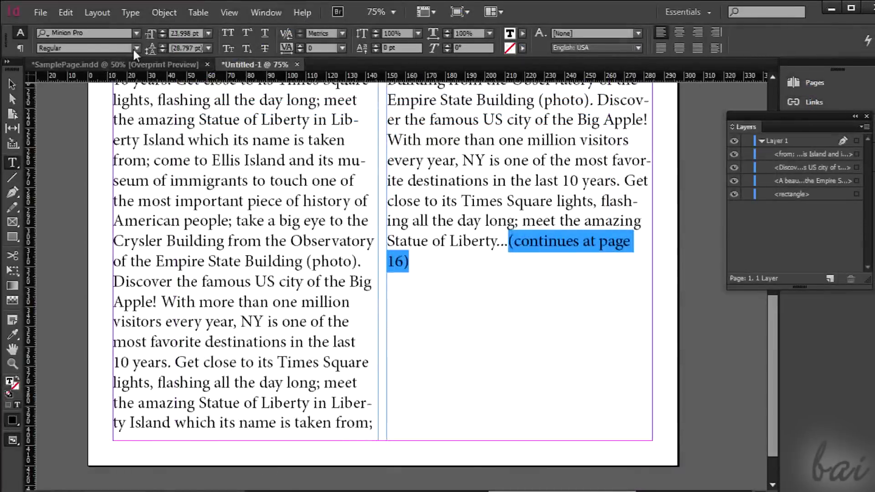
Set '(continues at page 16)' in italic and zoom out to 50%
click(133, 48)
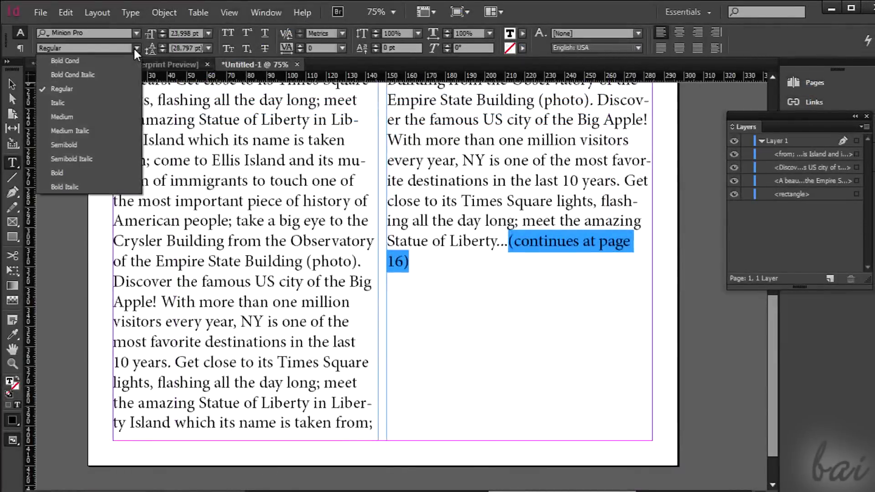
click(109, 102)
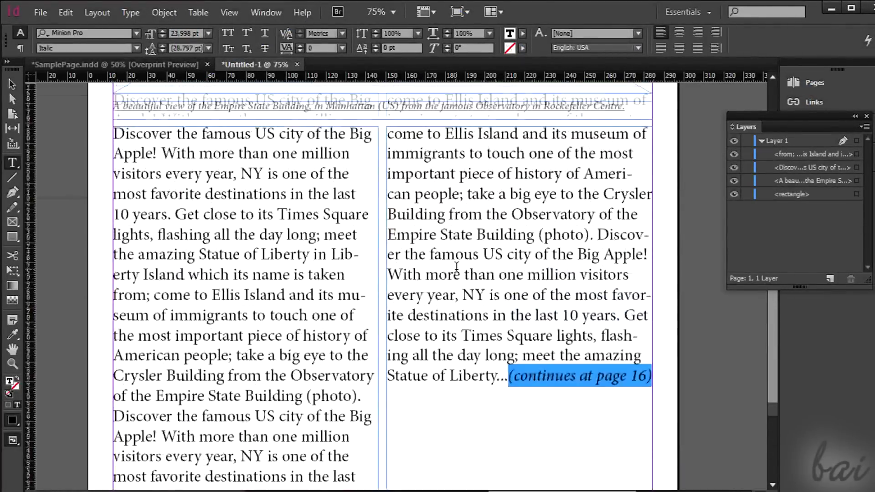
key(ctrl+minus)
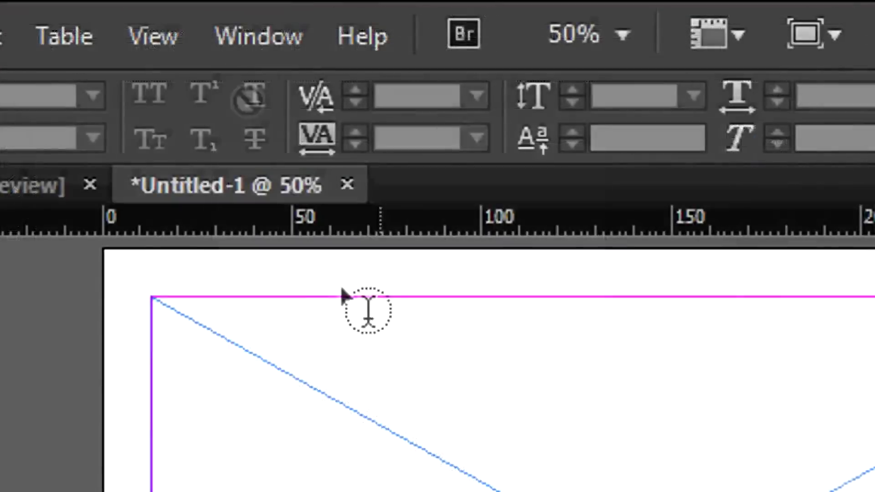
Turn on Overprint Preview and scroll to review the page
click(234, 15)
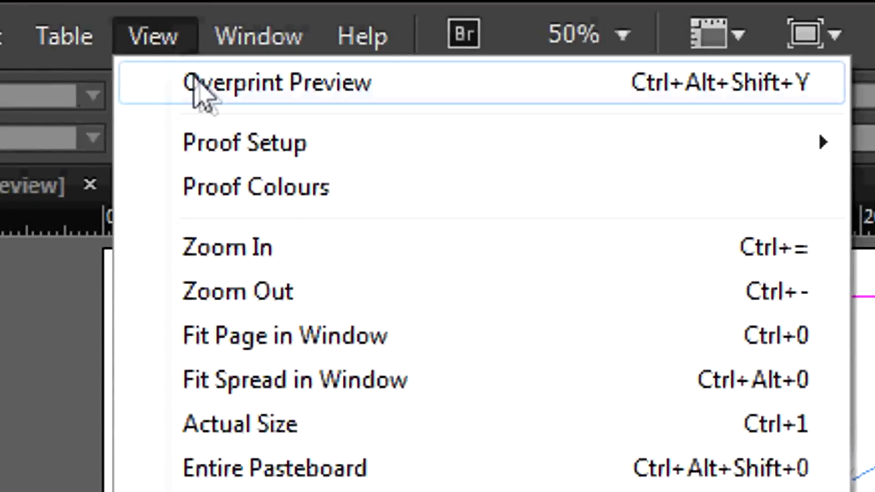
click(342, 87)
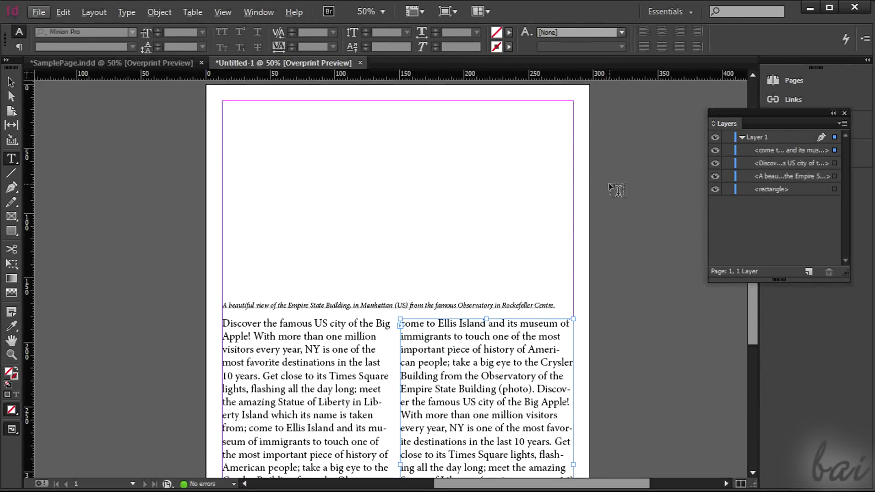
click(623, 195)
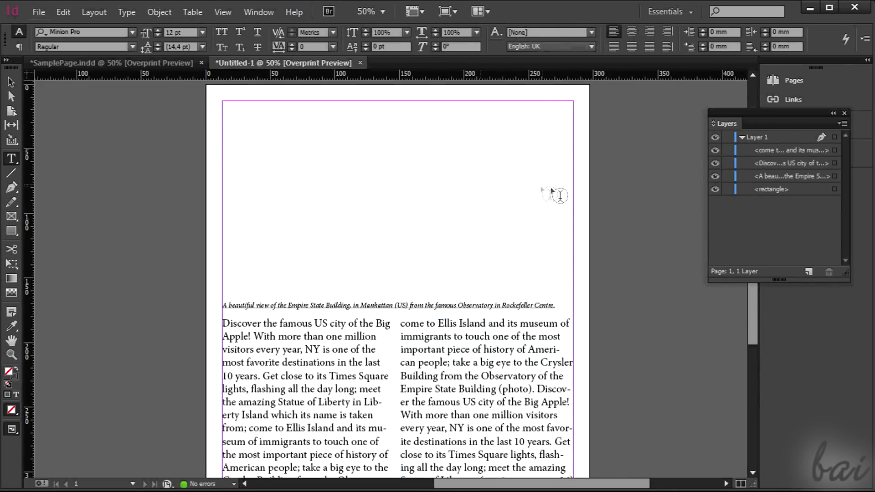
scroll(526, 190, down, 2)
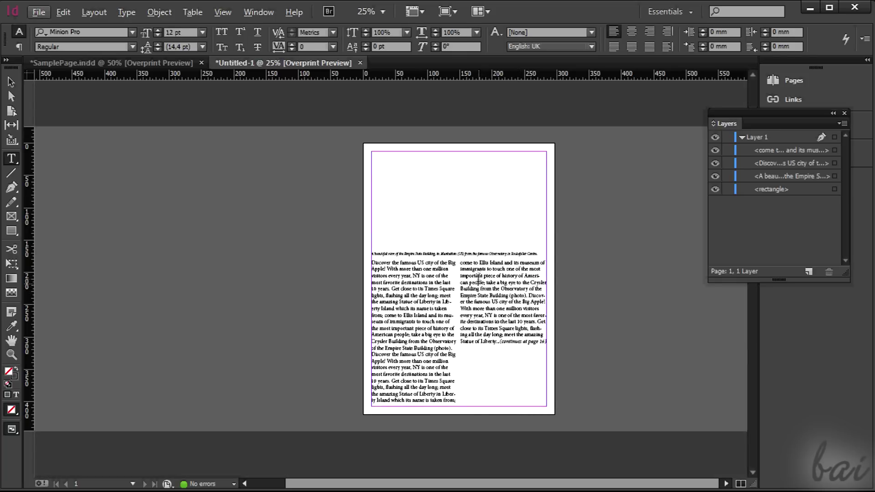
scroll(456, 219, up, 2)
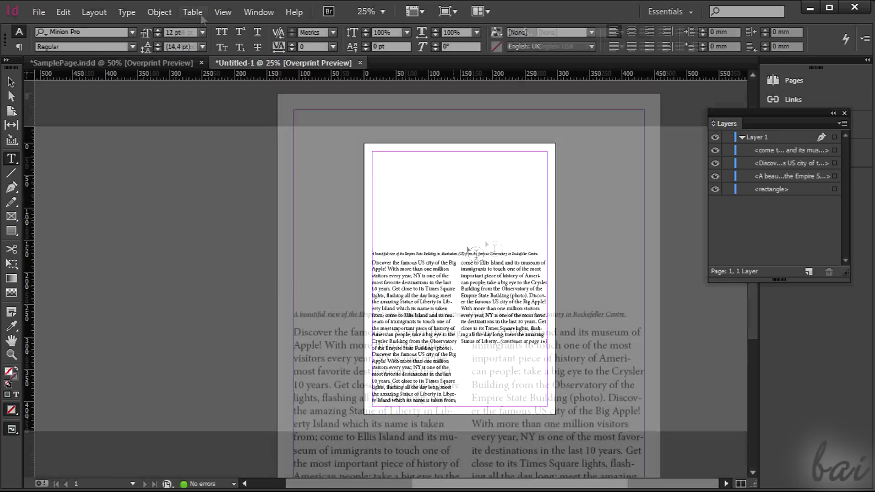
click(222, 12)
Turn Overprint Preview off and select '(continues at page 16)'
click(255, 28)
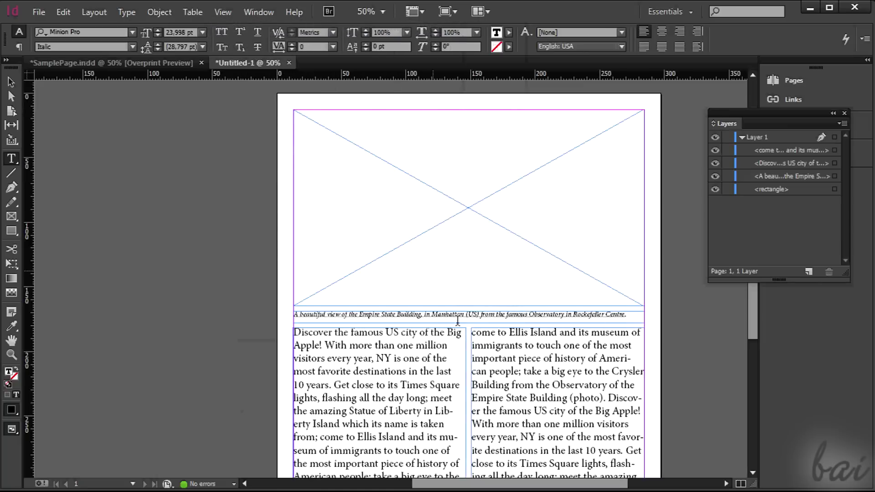
scroll(743, 334, down, 2)
click(595, 433)
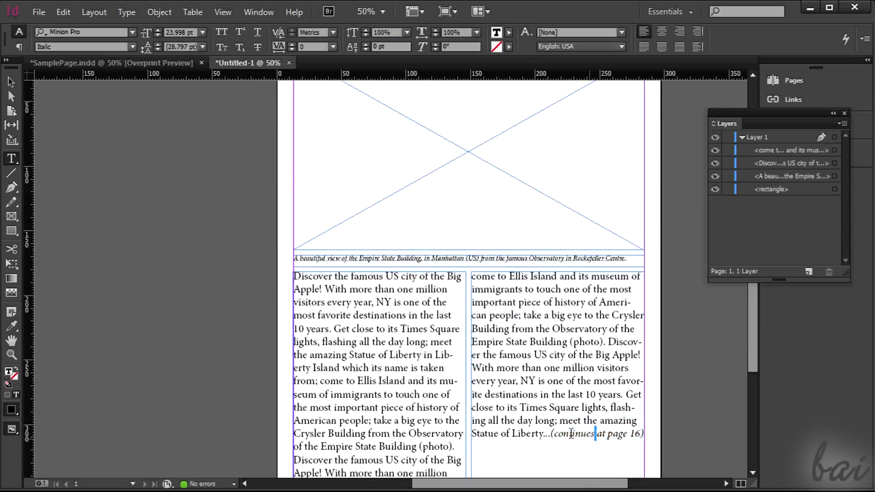
drag(550, 434, 642, 436)
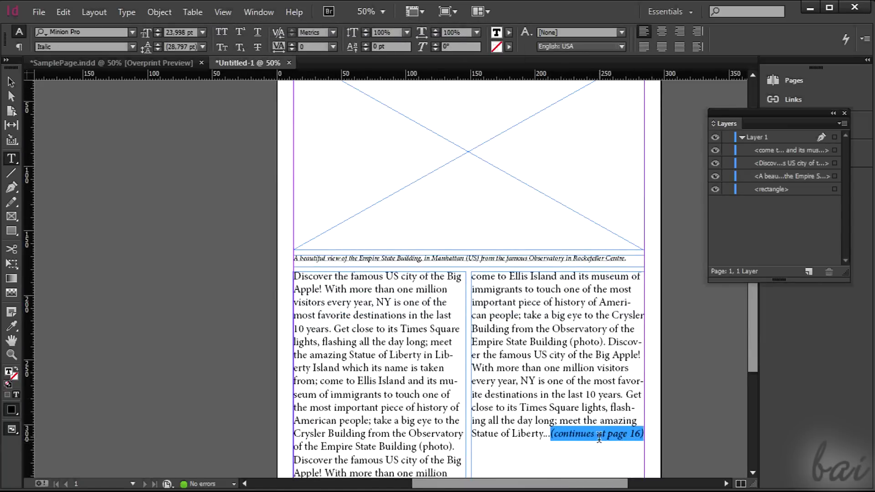
Enlarge the article's opening letter D to about 65 pt
drag(294, 277, 301, 276)
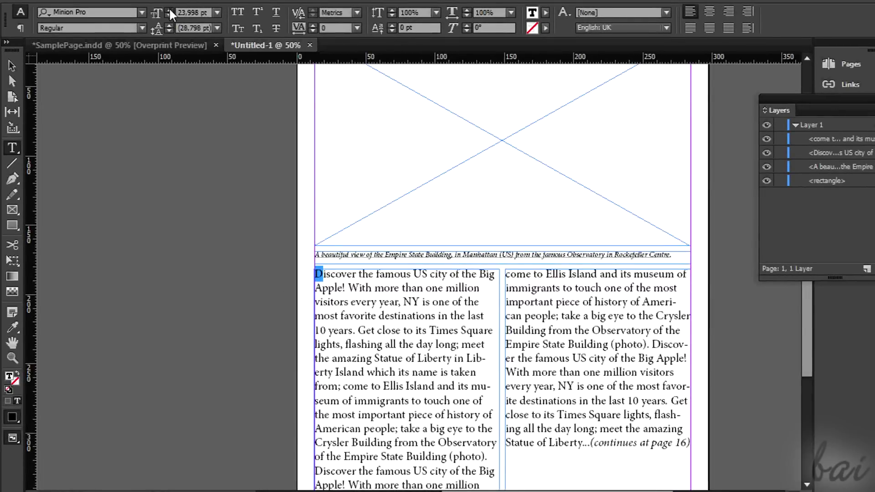
drag(170, 10, 169, 10)
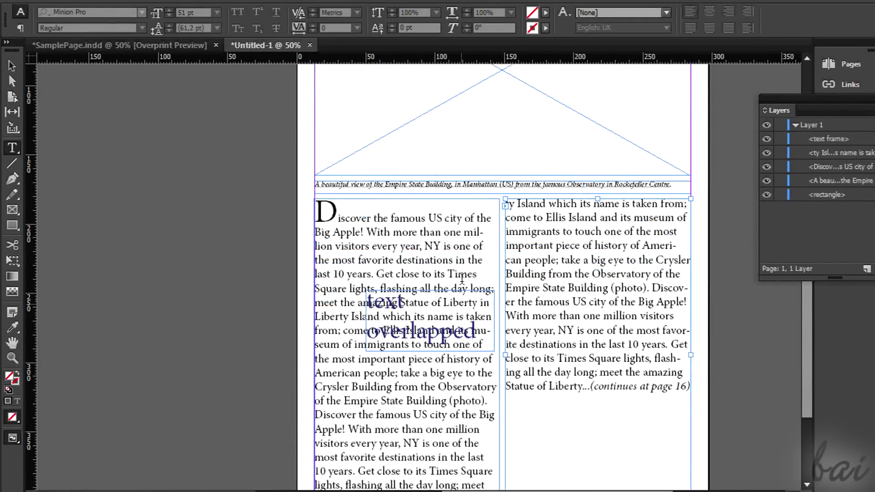
drag(461, 279, 446, 257)
Select the 'more than one million visitors' phrase, then the large 'text overlapped' words
click(453, 340)
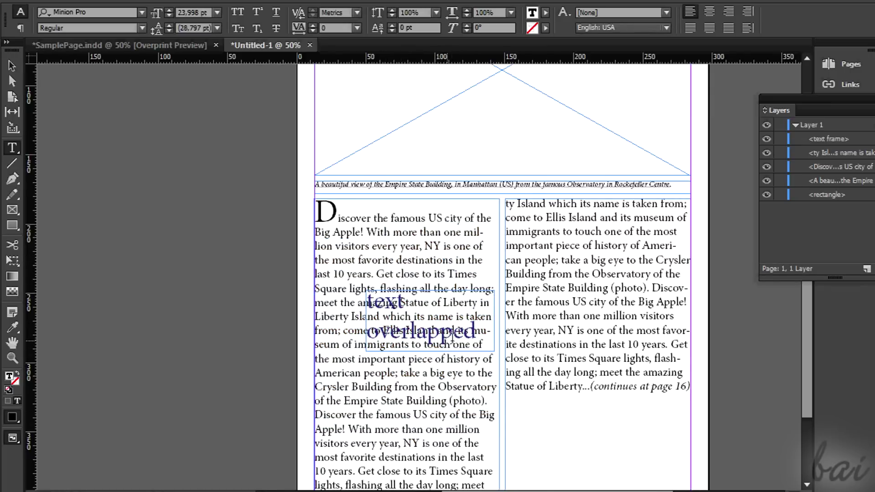
drag(479, 329, 378, 330)
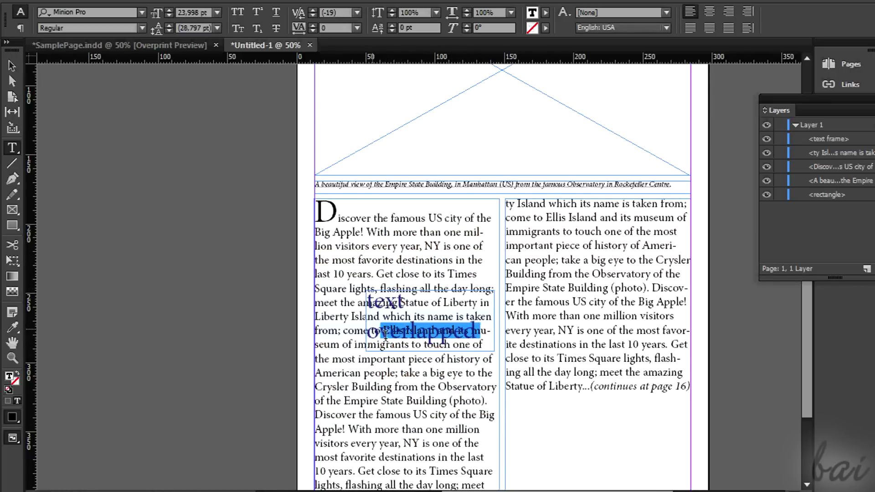
click(429, 328)
drag(472, 346, 381, 296)
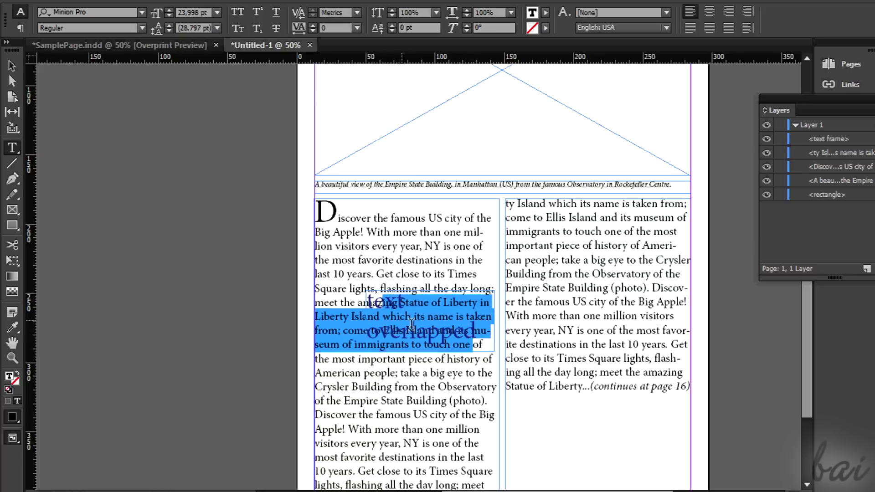
drag(454, 262, 392, 234)
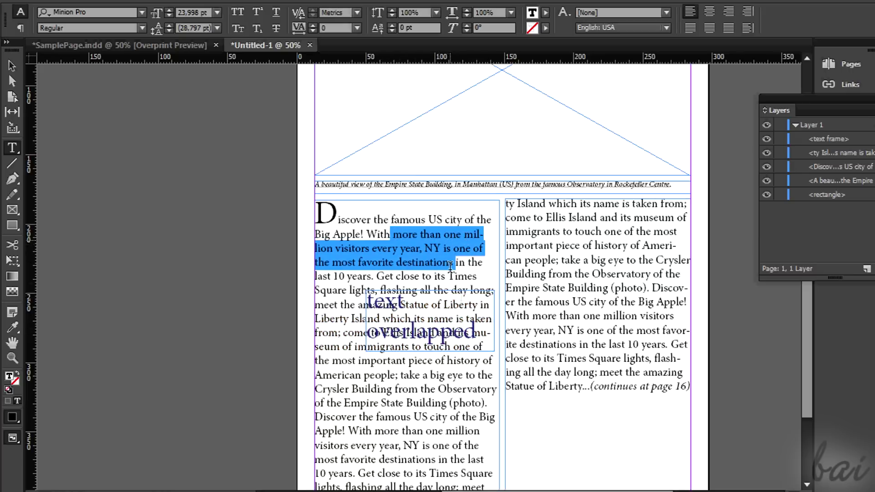
drag(477, 334, 366, 301)
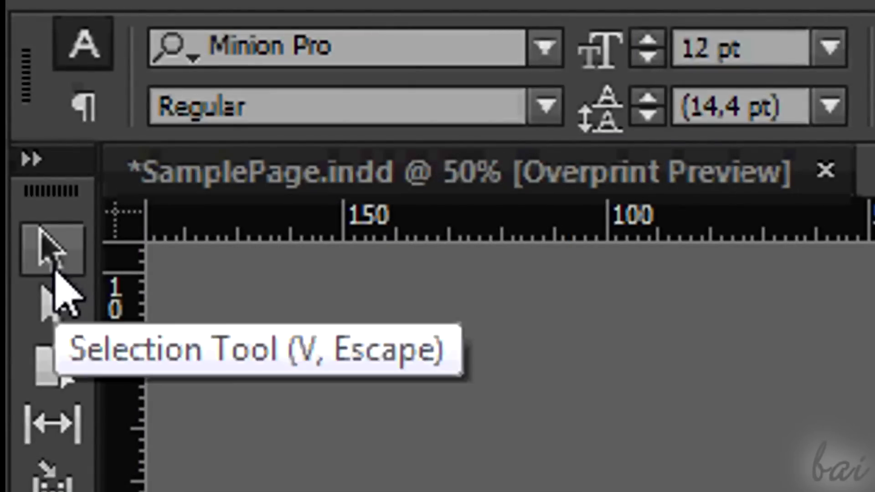
click(54, 262)
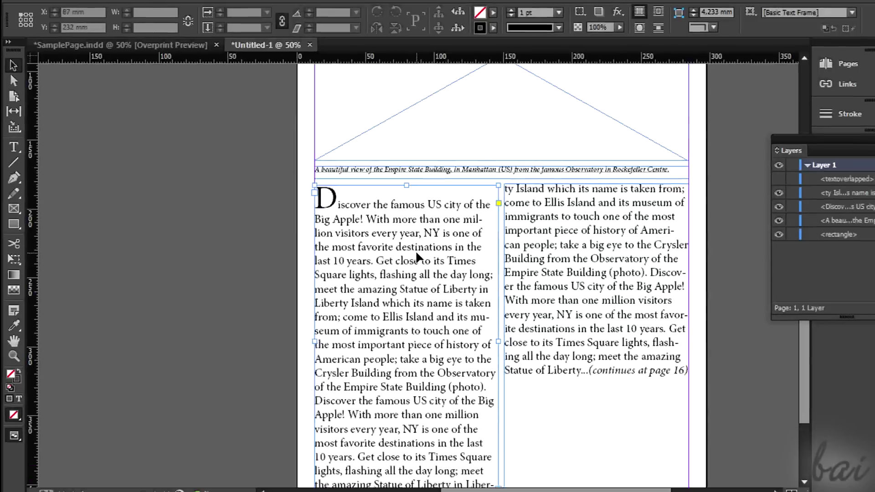
click(417, 258)
click(535, 260)
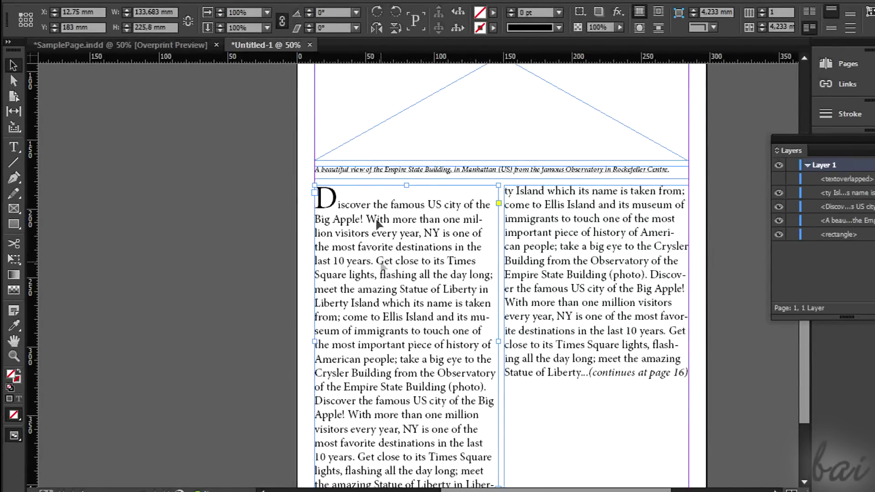
click(492, 26)
click(419, 102)
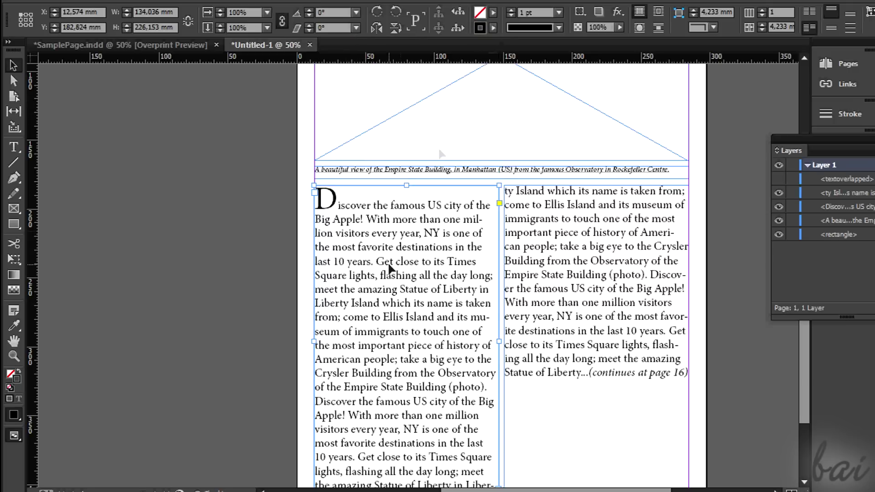
click(511, 9)
click(492, 12)
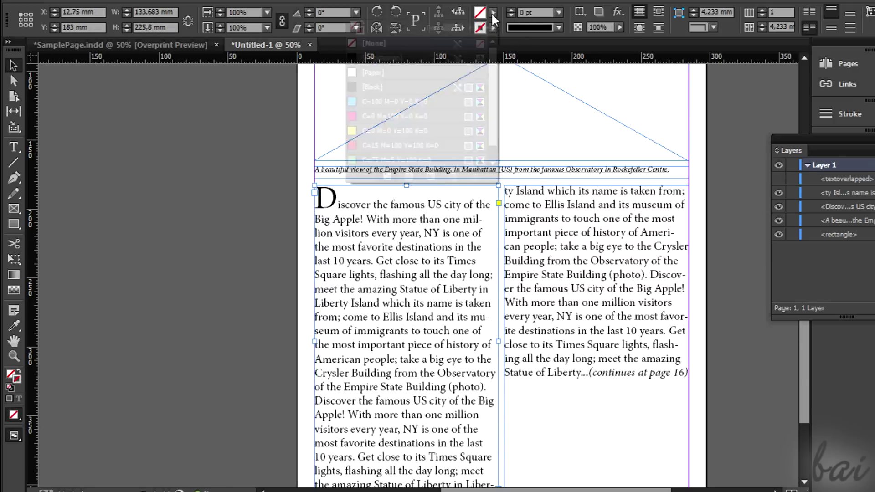
click(397, 131)
click(396, 130)
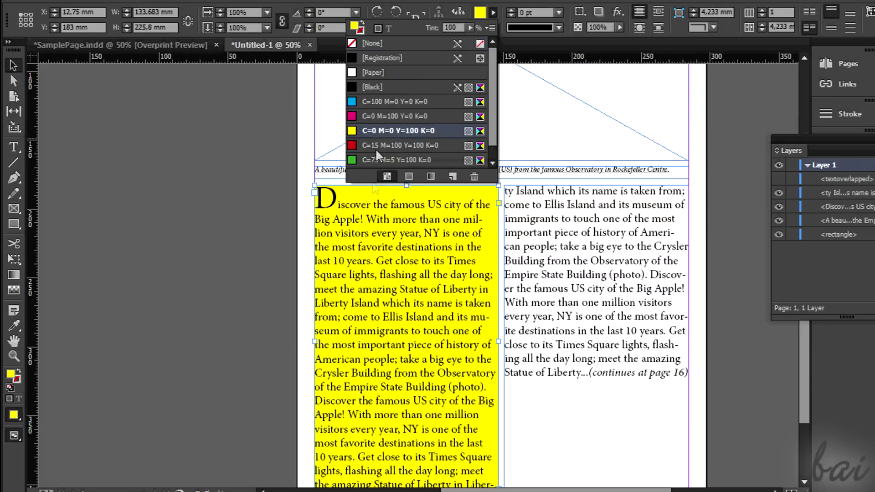
key(Escape)
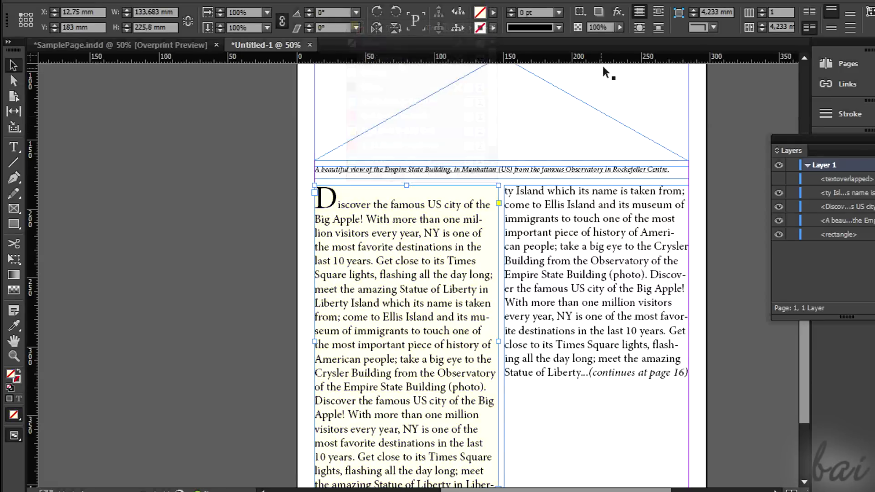
click(763, 9)
click(764, 10)
click(763, 10)
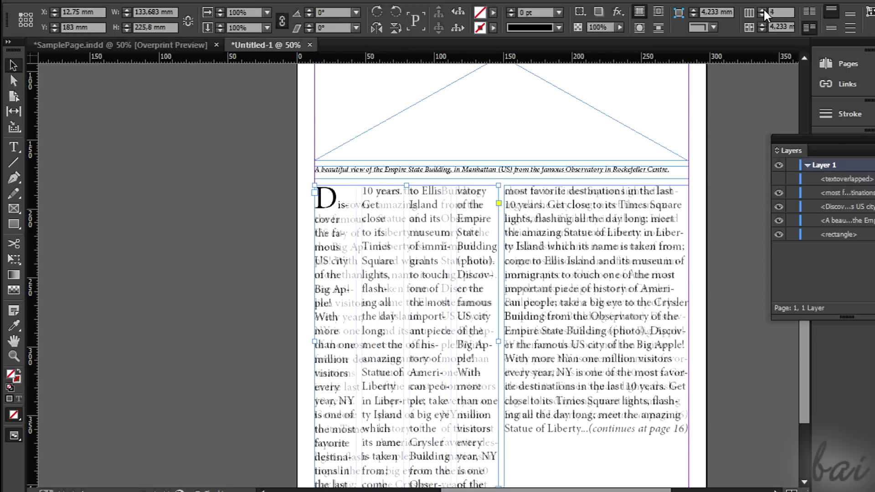
click(762, 15)
click(762, 16)
click(762, 15)
scroll(638, 137, down, 1)
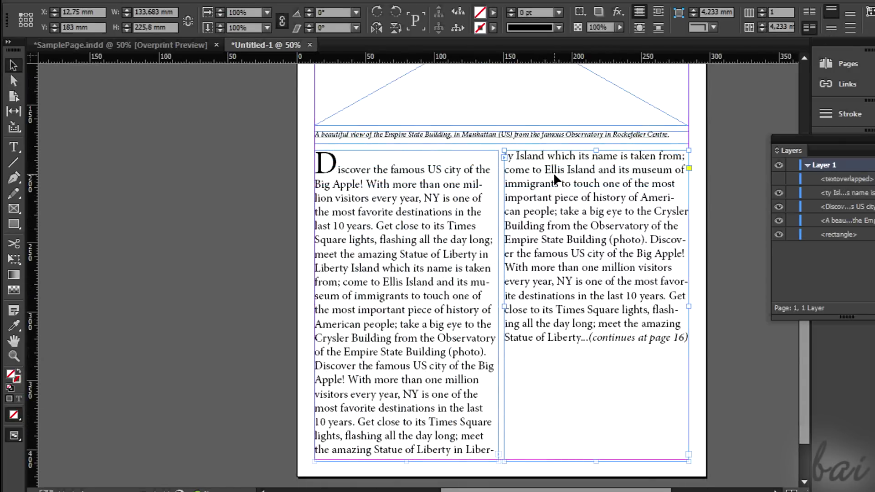
click(832, 28)
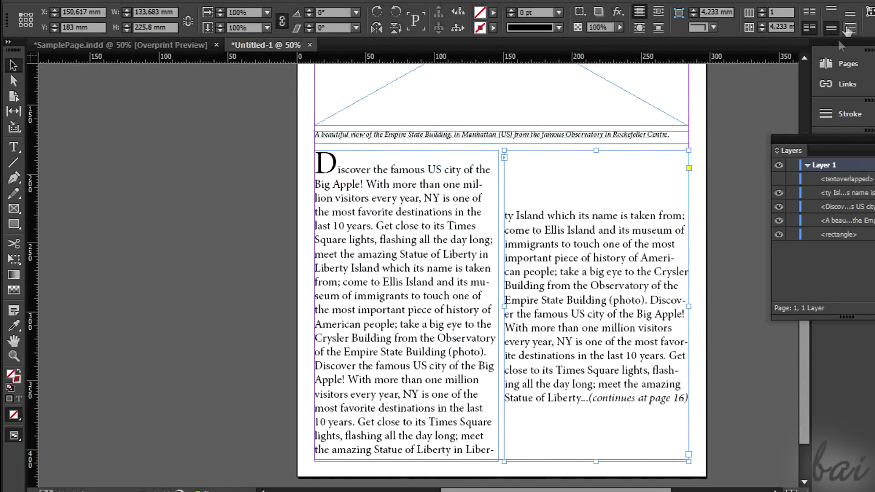
click(850, 16)
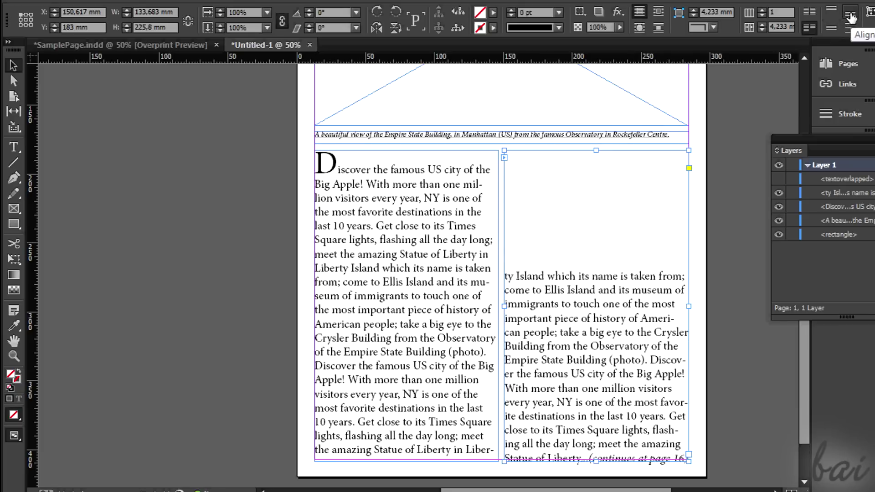
click(850, 29)
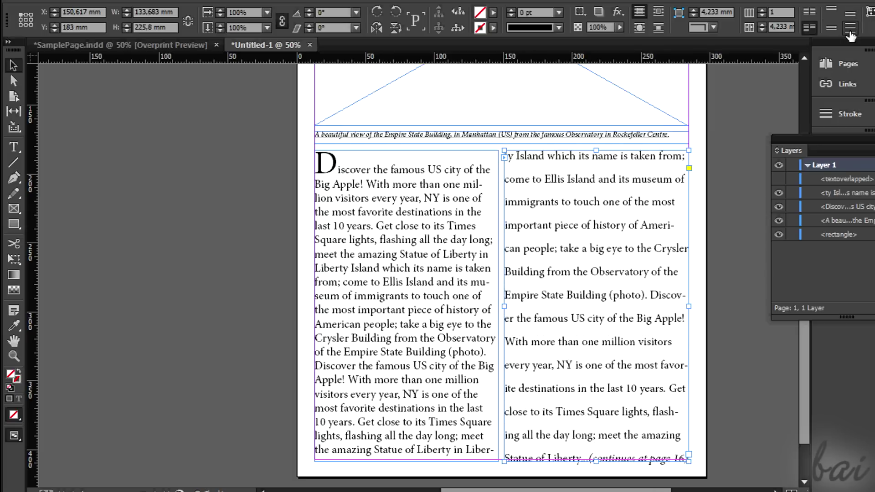
click(831, 10)
click(431, 202)
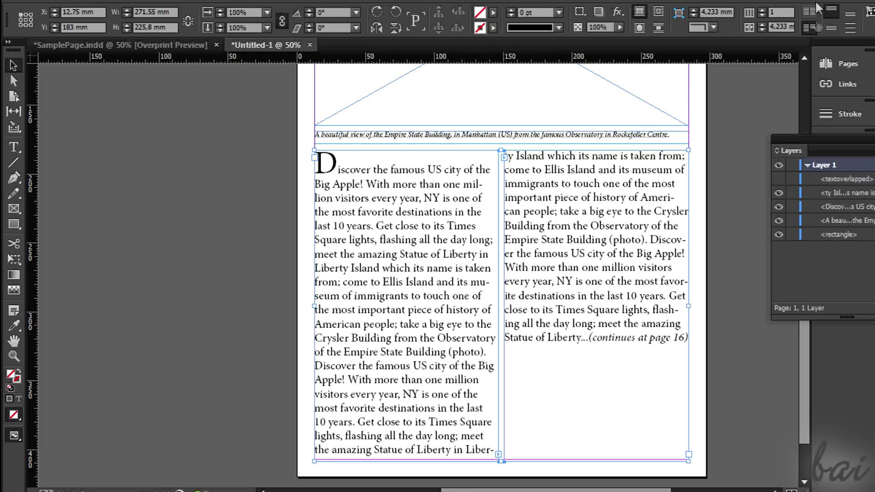
Move the gap between the article columns and push the right column's text down one line before 'Liberty'
click(831, 28)
click(831, 16)
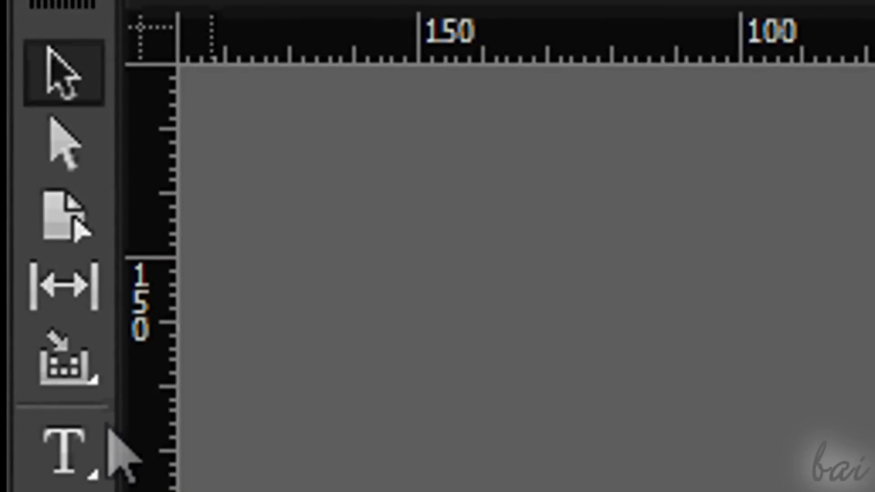
click(55, 303)
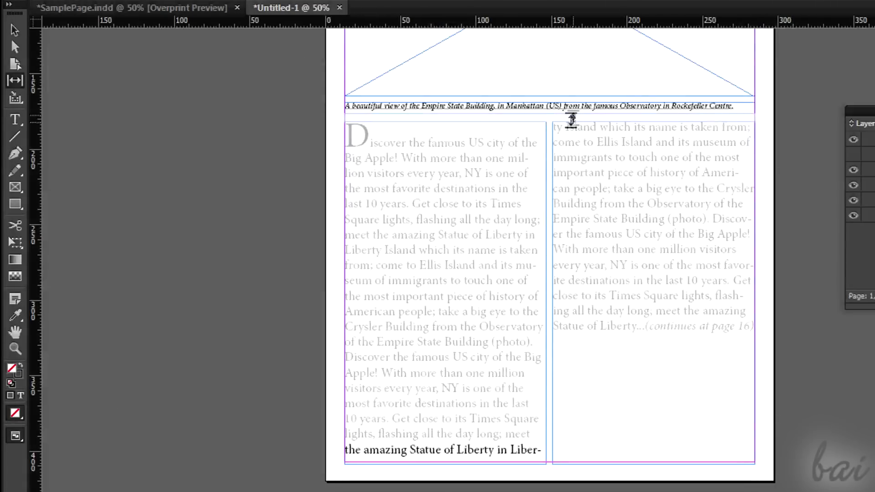
drag(554, 150, 565, 171)
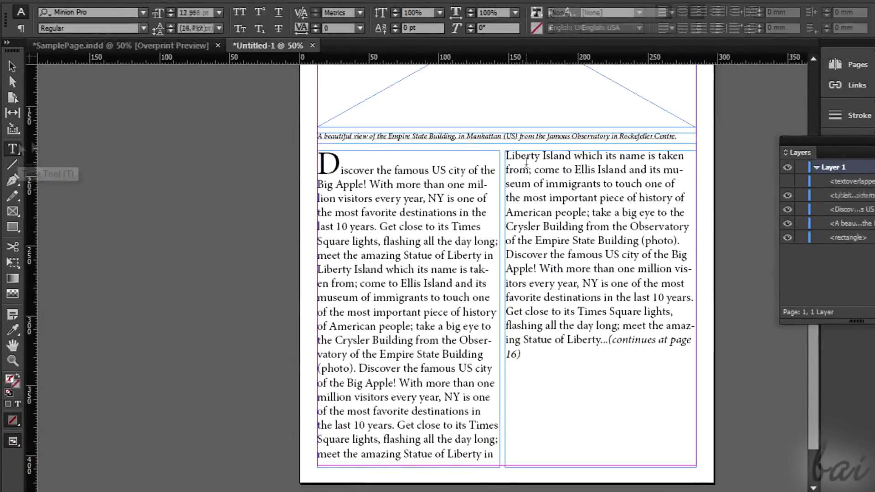
click(18, 150)
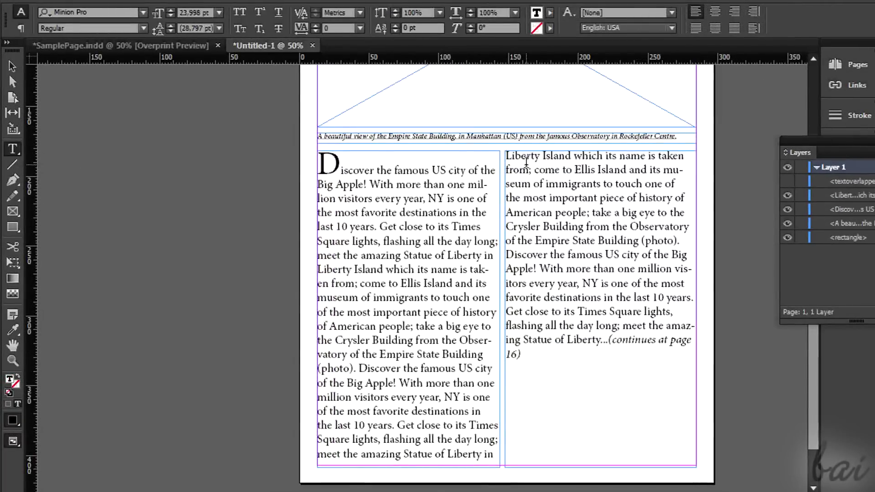
key(Return)
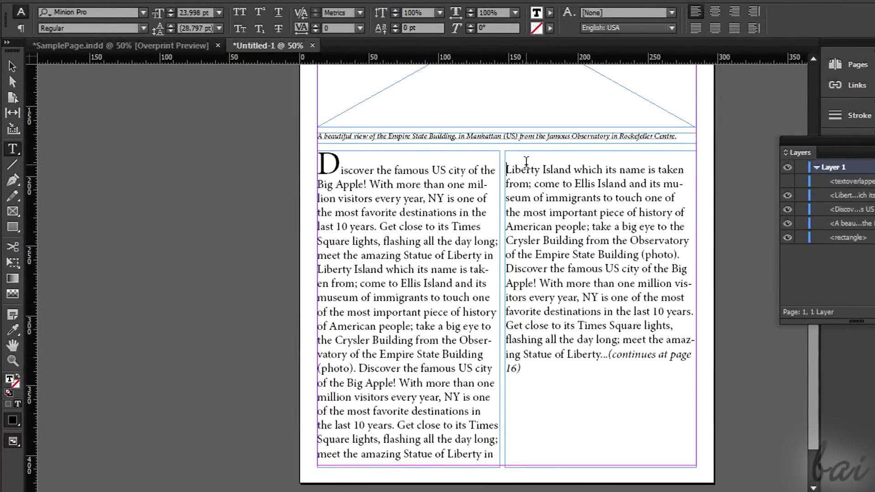
Try the paragraph alignment options on the left column, ending on justified alignment
click(429, 185)
click(714, 12)
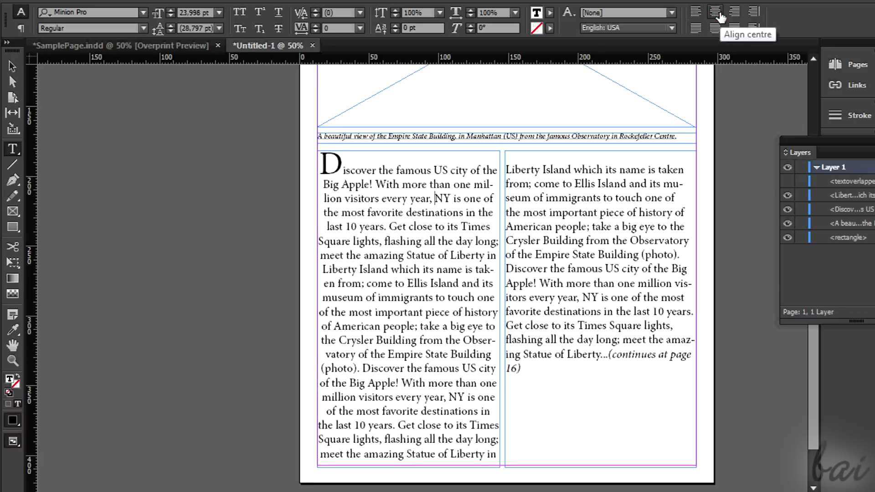
click(737, 14)
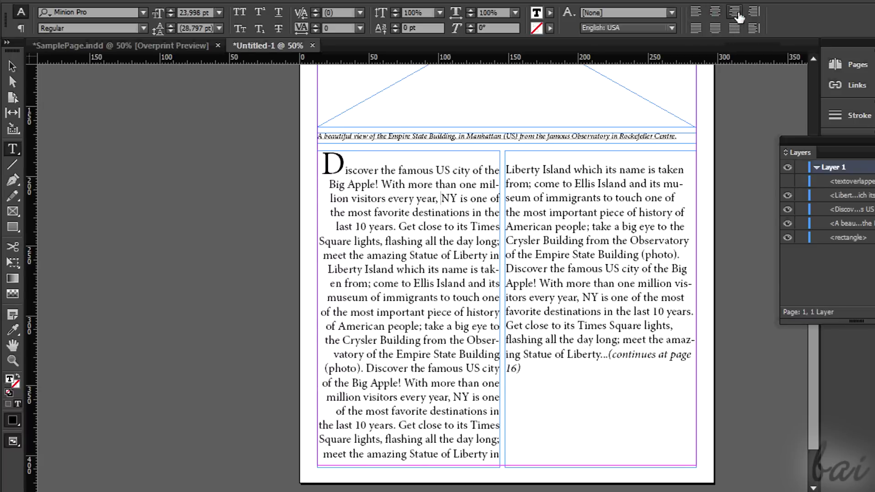
click(752, 13)
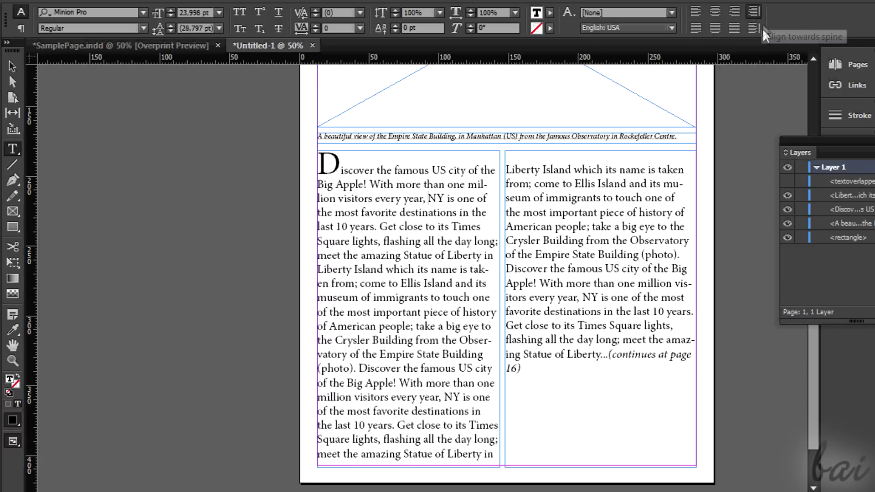
click(754, 29)
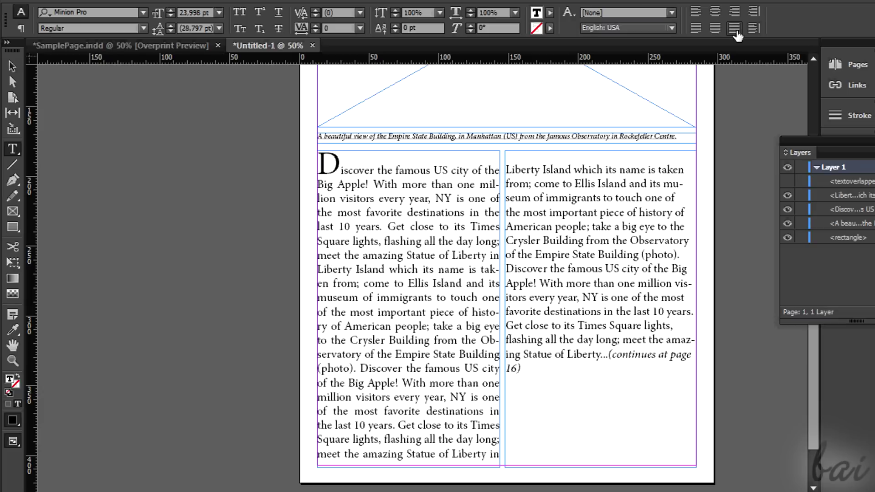
click(714, 28)
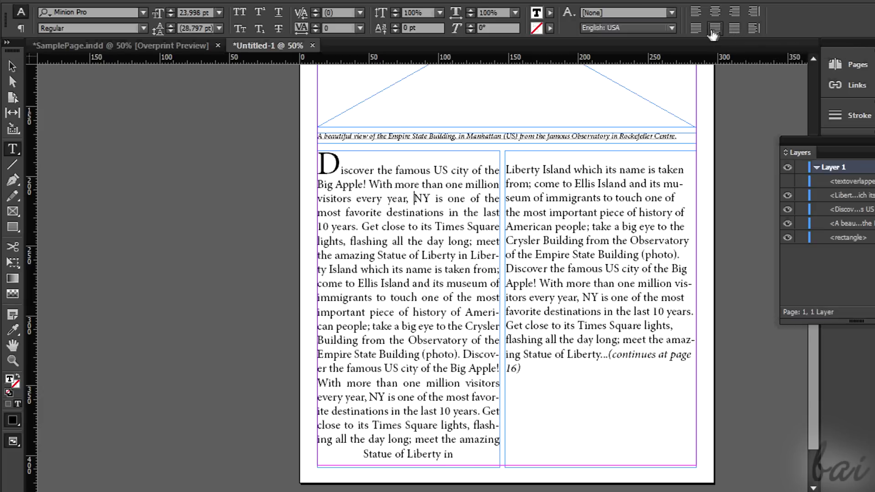
click(698, 29)
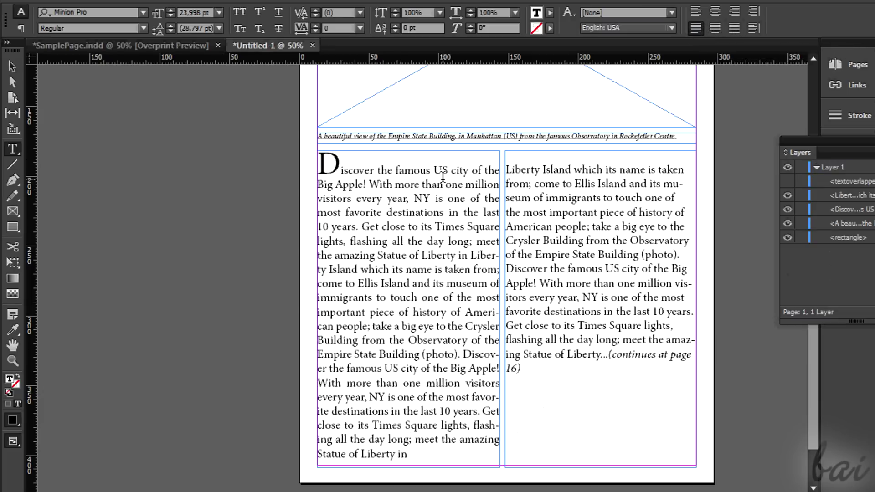
click(731, 29)
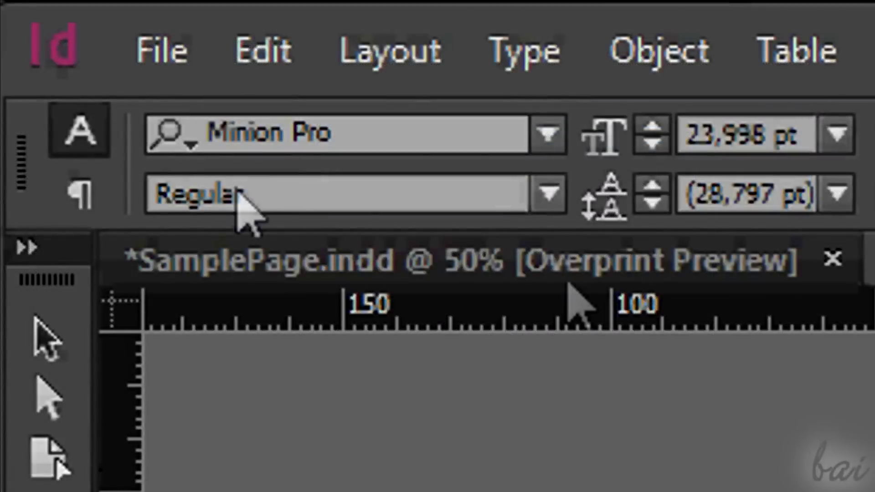
Give the left-column paragraph a 13 mm first-line indent and a 4 mm left indent
click(73, 201)
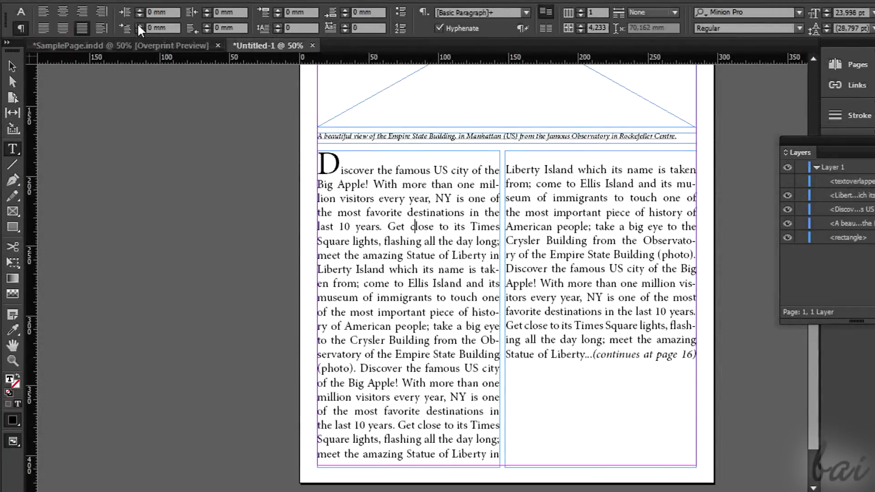
click(138, 25)
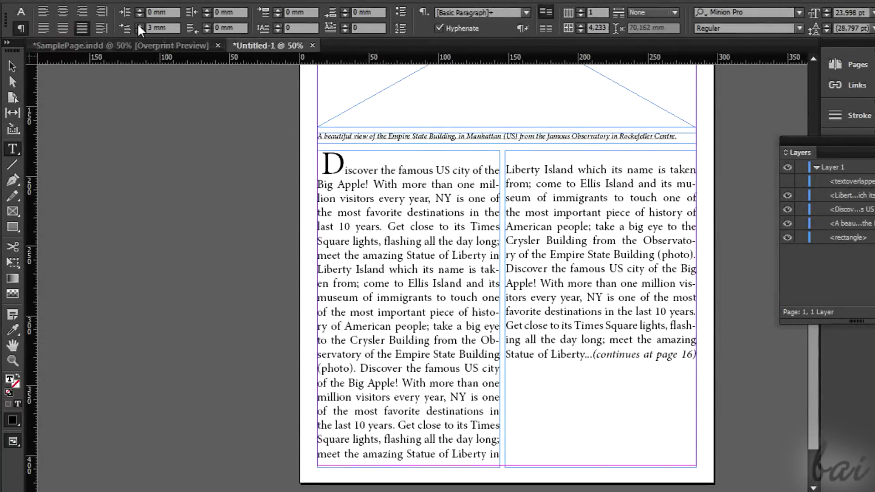
click(138, 25)
click(138, 26)
click(138, 26)
click(138, 25)
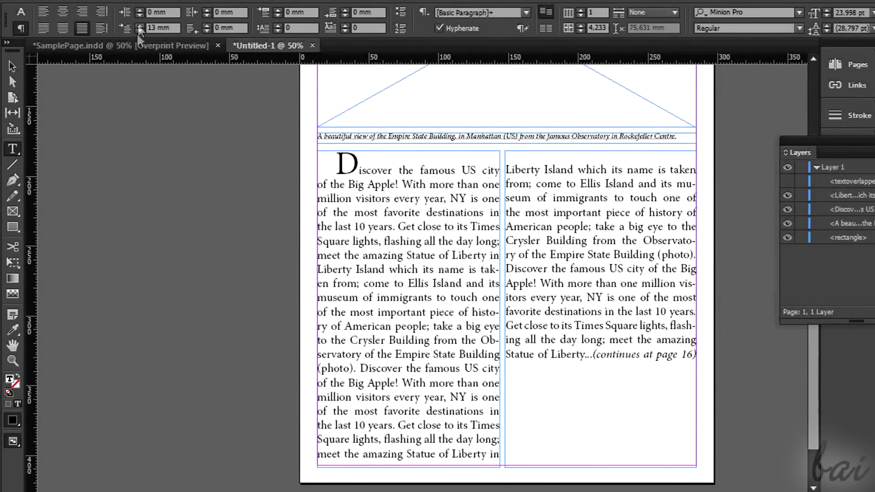
click(140, 10)
click(140, 10)
click(139, 10)
click(140, 9)
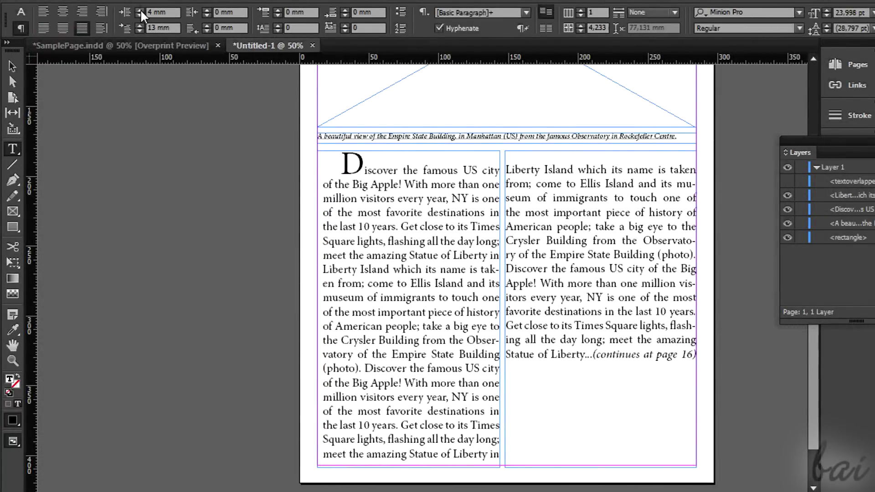
Set the right-column paragraph's left indent to 4 mm and right indent to 7 mm
click(578, 212)
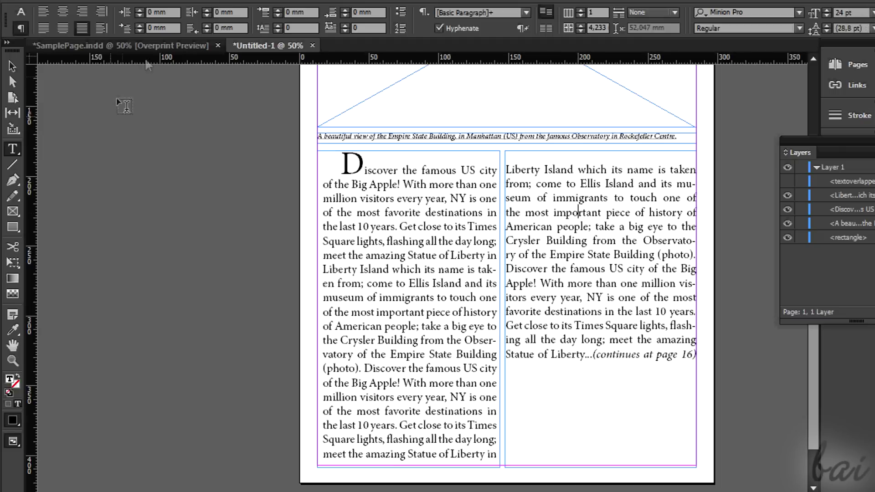
click(139, 10)
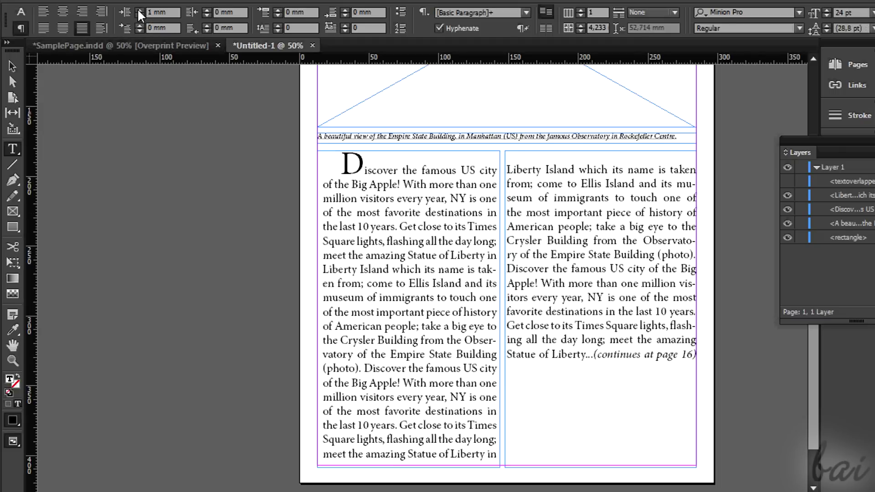
click(139, 9)
click(139, 10)
click(138, 10)
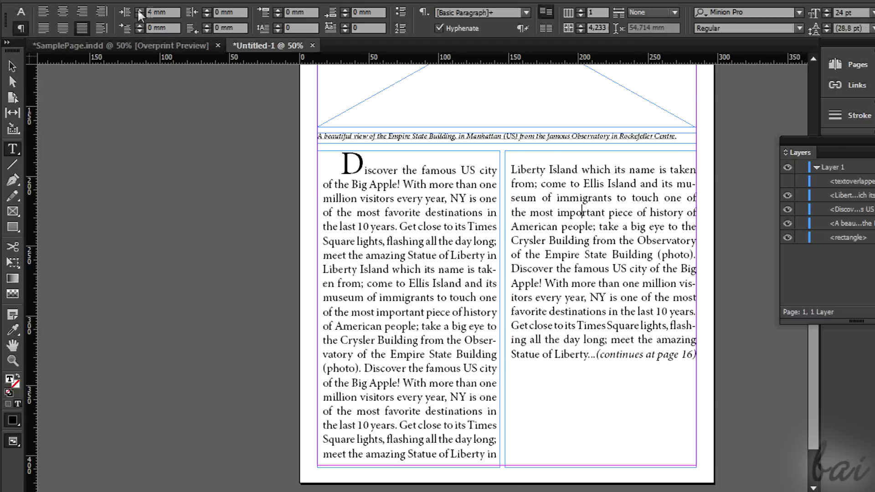
click(207, 8)
click(207, 8)
click(207, 9)
click(207, 8)
click(207, 8)
click(207, 8)
click(207, 8)
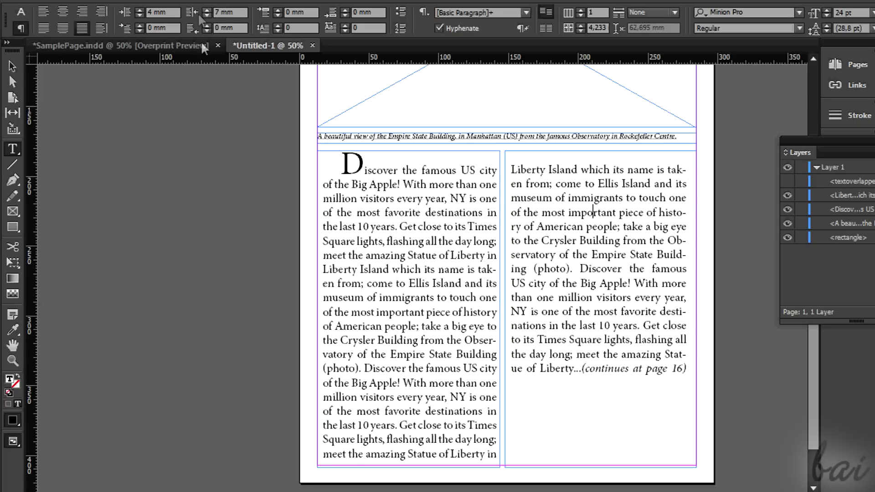
scroll(624, 333, up, 5)
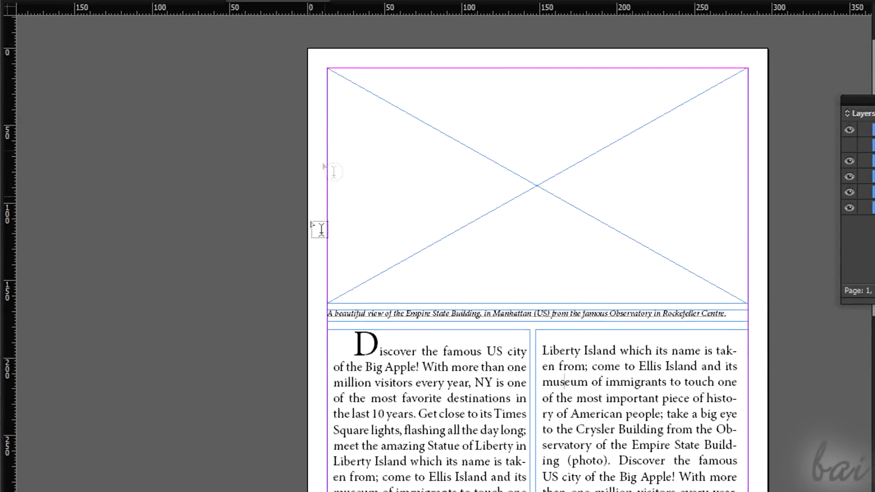
Import 0213_empire_630x420.jpg with Ctrl+D and drop it onto the page
key(v)
click(343, 256)
click(250, 255)
key(ctrl+d)
click(533, 260)
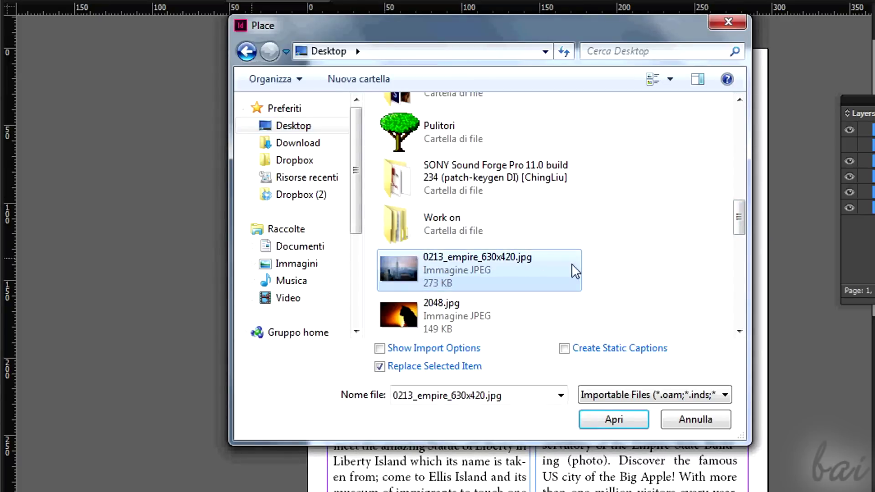
click(623, 422)
click(538, 230)
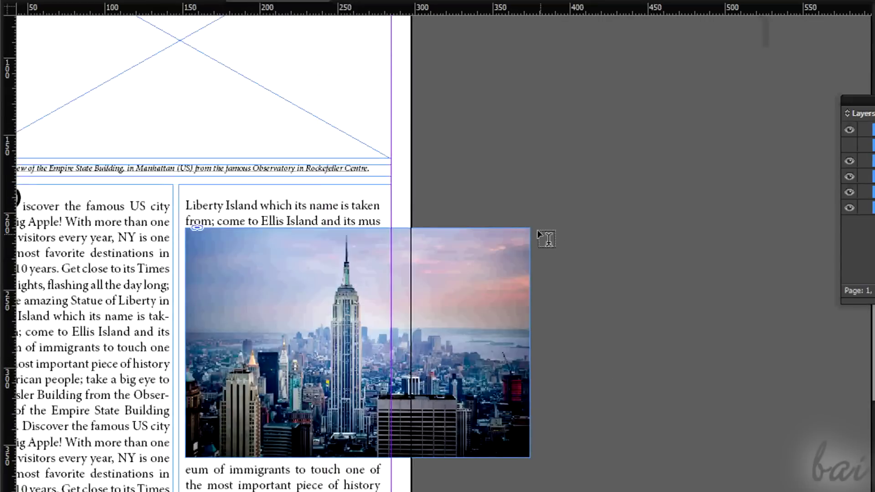
Undo the misplaced photo placement, keeping the Empire State image loaded
scroll(437, 246, left, 6)
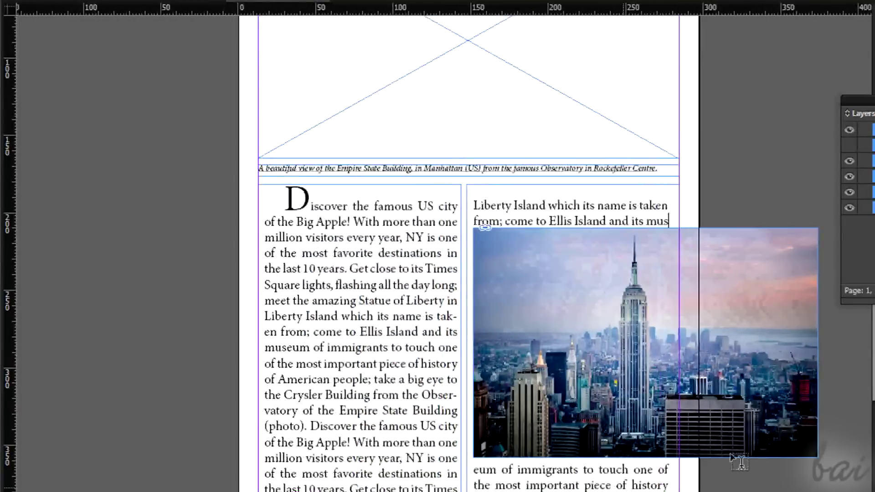
scroll(669, 344, up, 3)
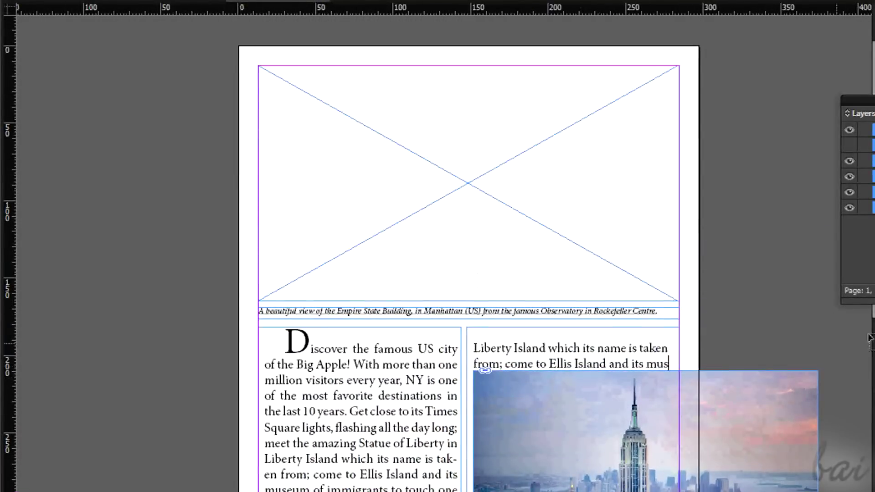
scroll(868, 337, right, 2)
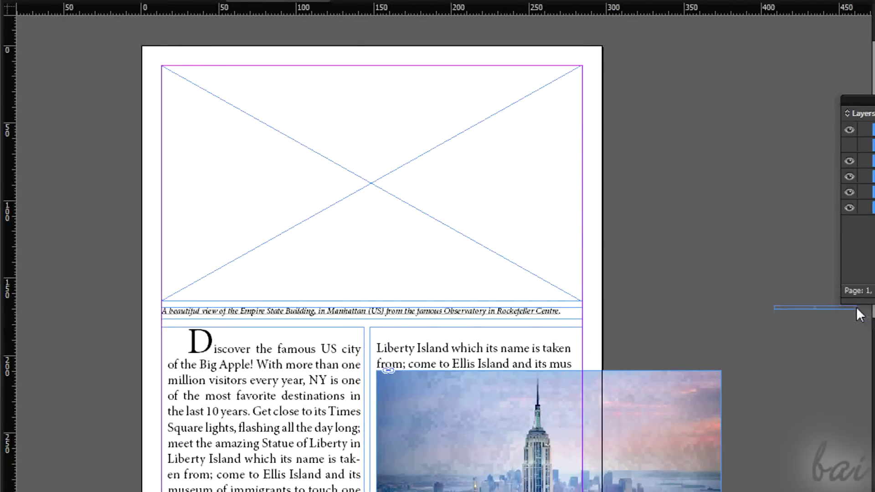
key(ctrl+z)
scroll(851, 314, down, 2)
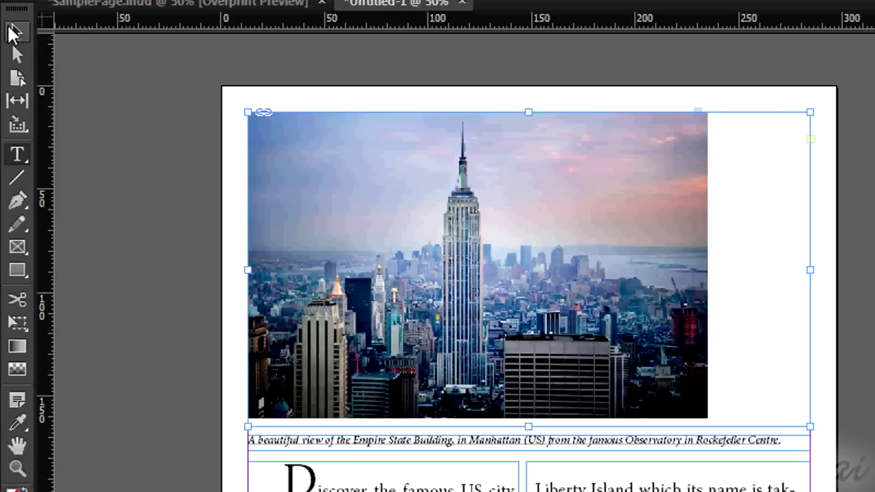
Trim the photo frame's bottom and right edges, then scale frame and photo to span the page width
click(16, 31)
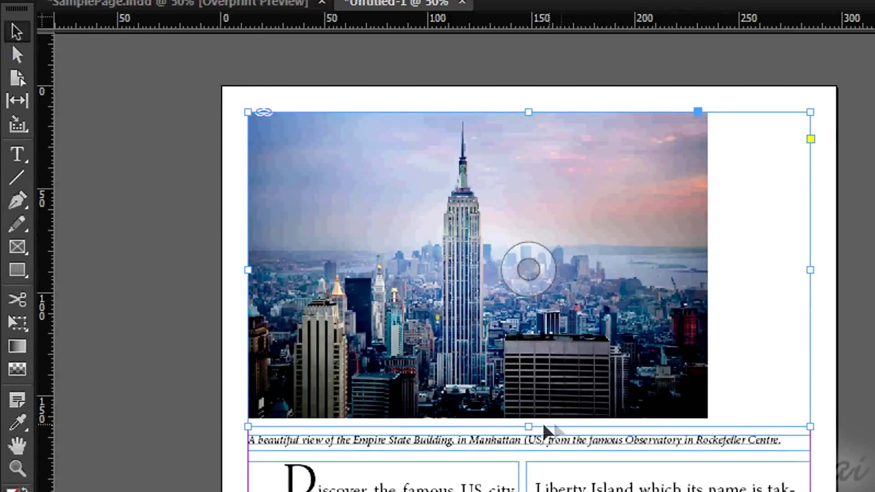
drag(529, 419, 525, 418)
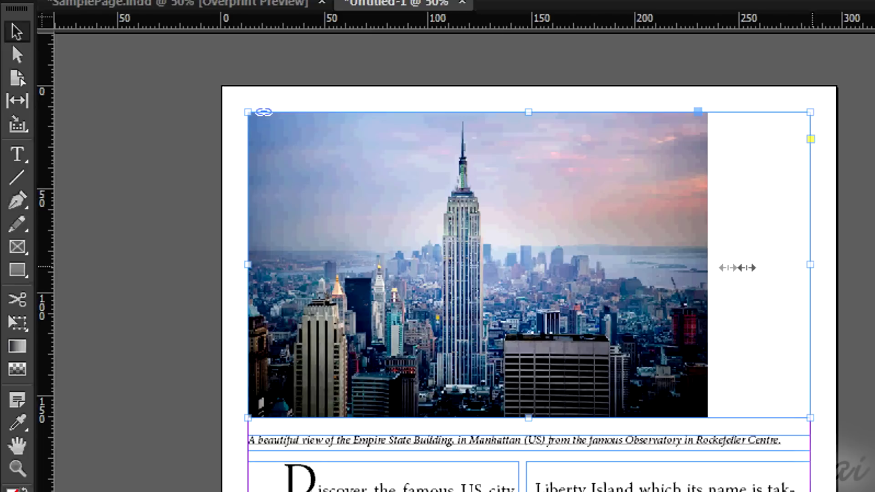
drag(737, 268, 708, 267)
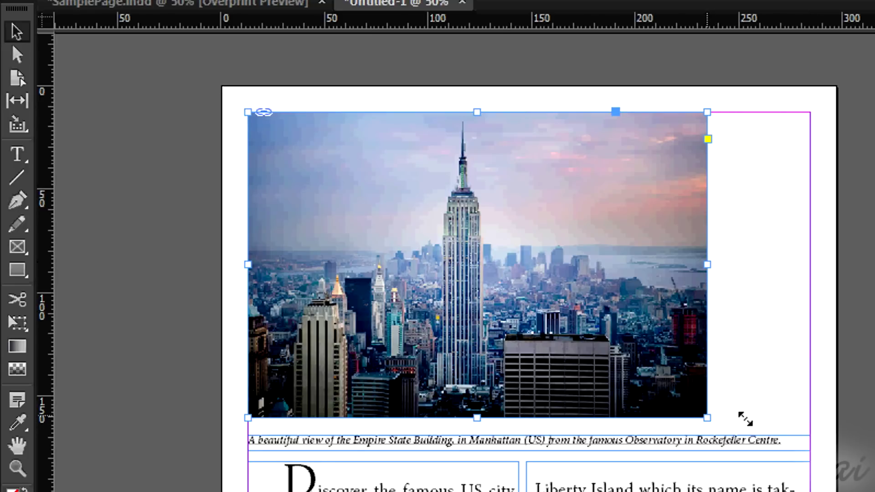
drag(746, 419, 811, 427)
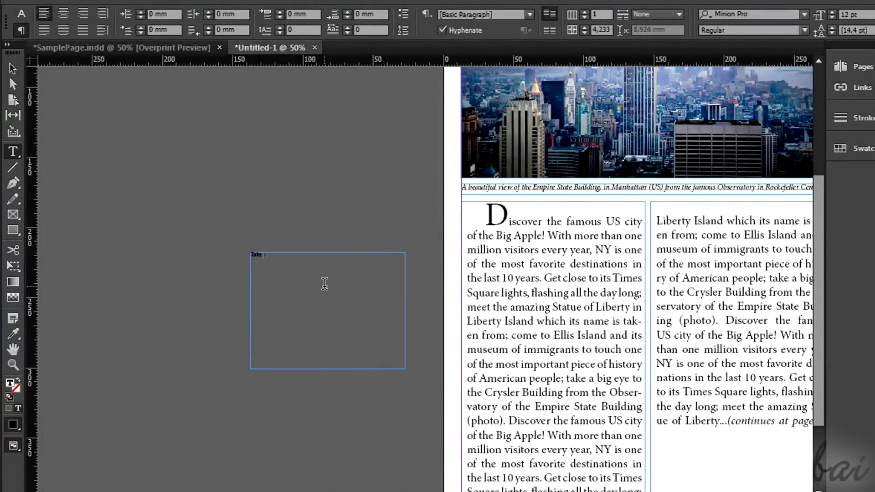
Type 'Take a big eye to the Crysler Building from the Observatory' and enlarge it to 24 pt
text(Take a big eye to the Crysler Building from the Observatory)
key(ctrl+a)
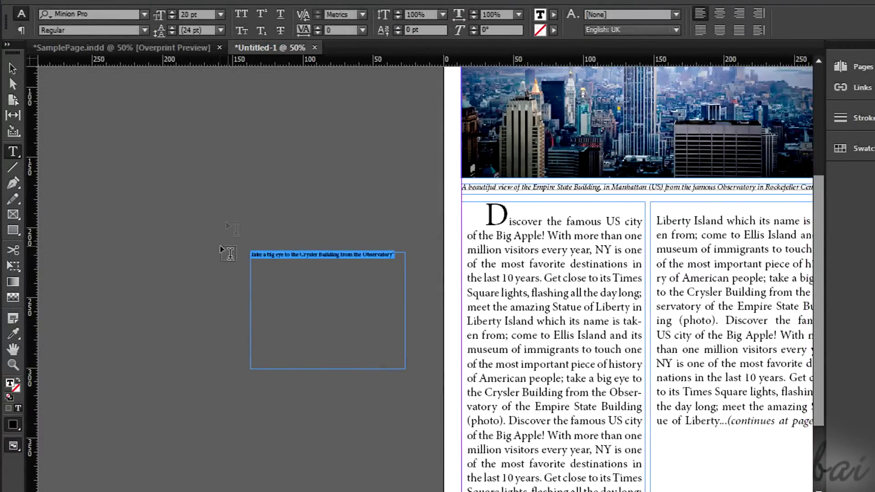
click(172, 11)
click(172, 12)
click(172, 11)
click(171, 11)
click(171, 11)
click(172, 11)
click(172, 12)
click(172, 12)
click(171, 11)
click(171, 11)
click(171, 11)
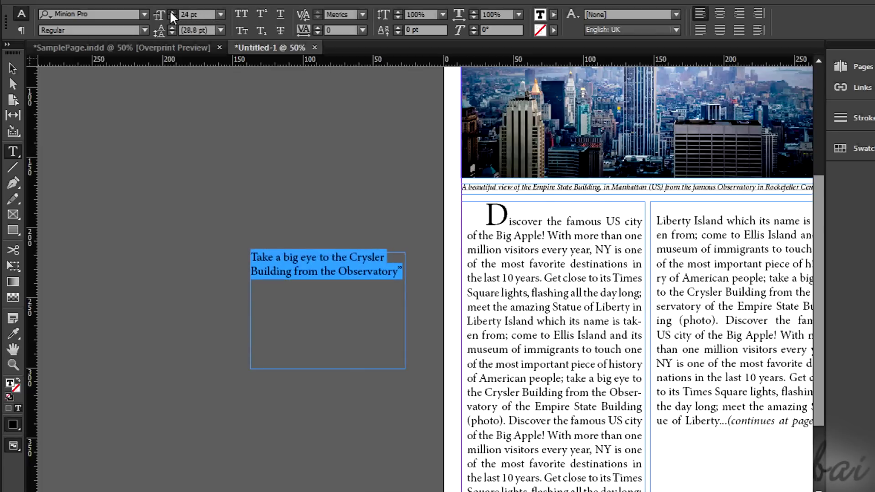
click(172, 11)
click(172, 11)
click(171, 11)
click(172, 12)
click(171, 12)
click(172, 12)
click(172, 12)
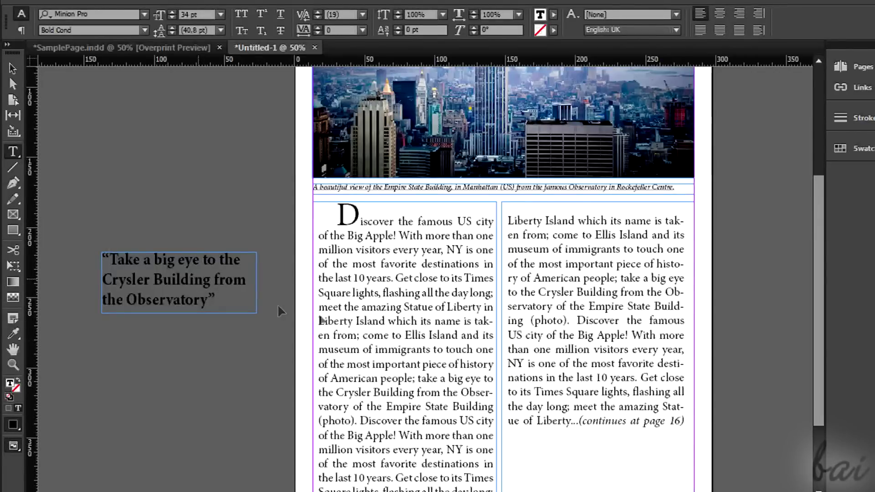
key(Escape)
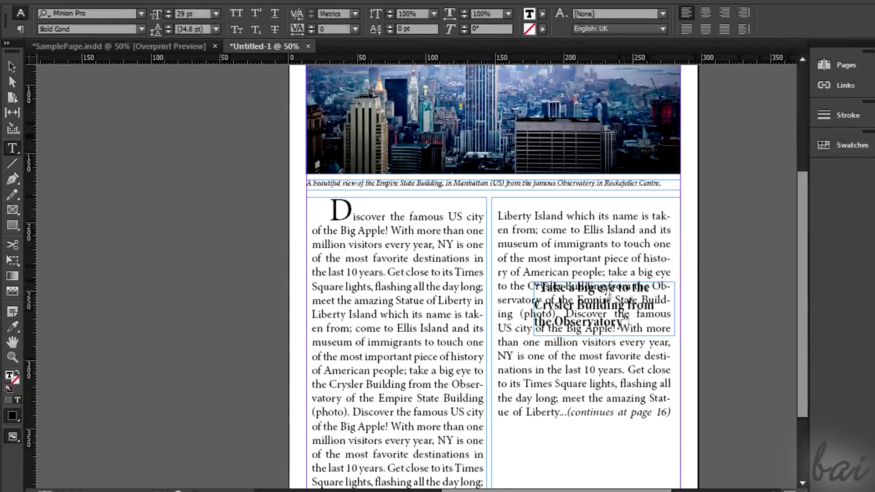
Wrap column text around the pull quote's shape, narrow its frame to 94 mm and reposition it
click(13, 66)
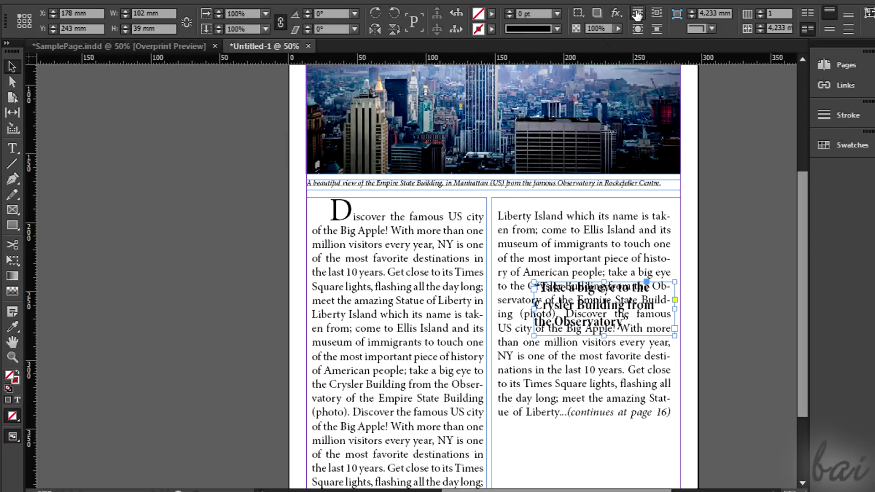
click(655, 14)
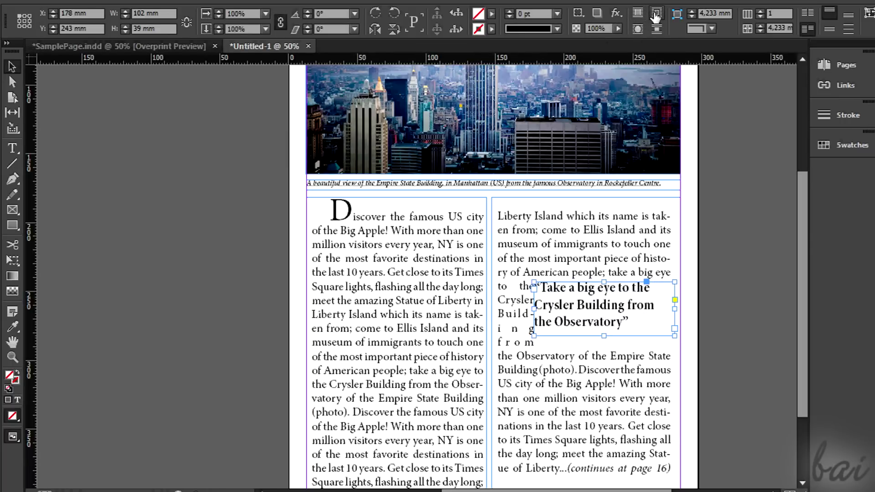
click(656, 30)
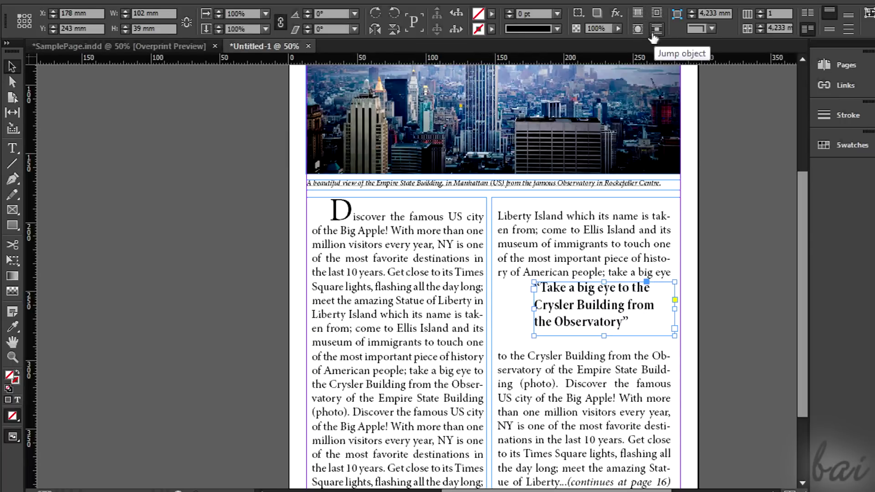
click(638, 29)
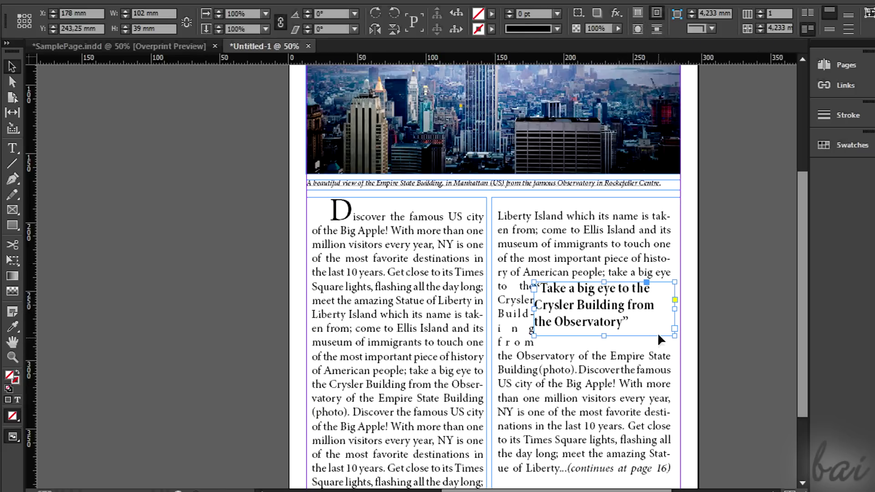
key(Down)
key(Down)
key(Down)
key(Down)
key(Down)
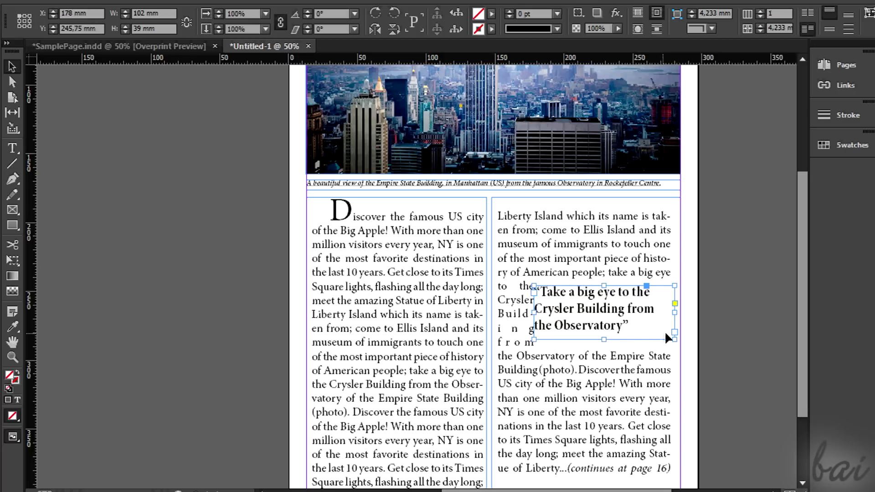
key(Down)
key(Down)
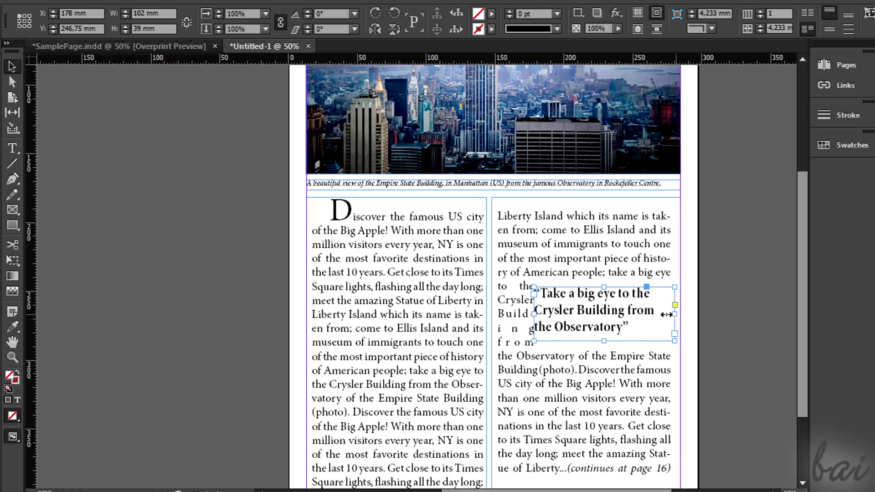
drag(666, 314, 665, 315)
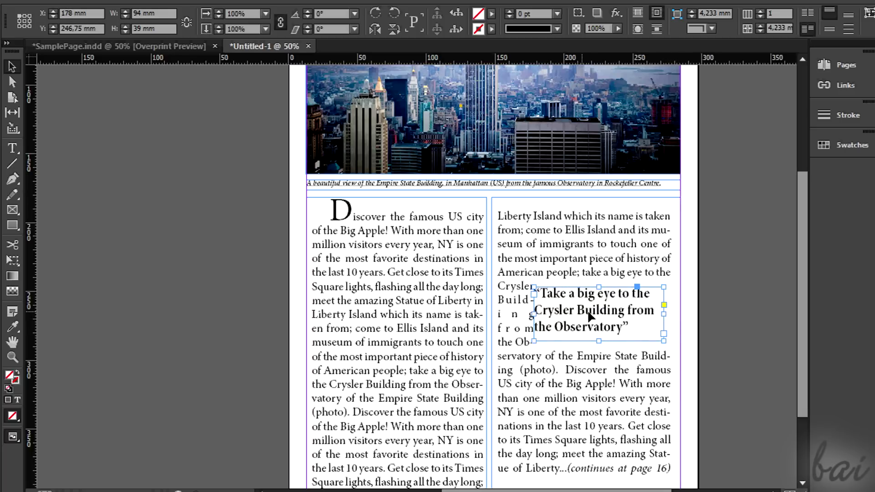
drag(591, 316, 608, 317)
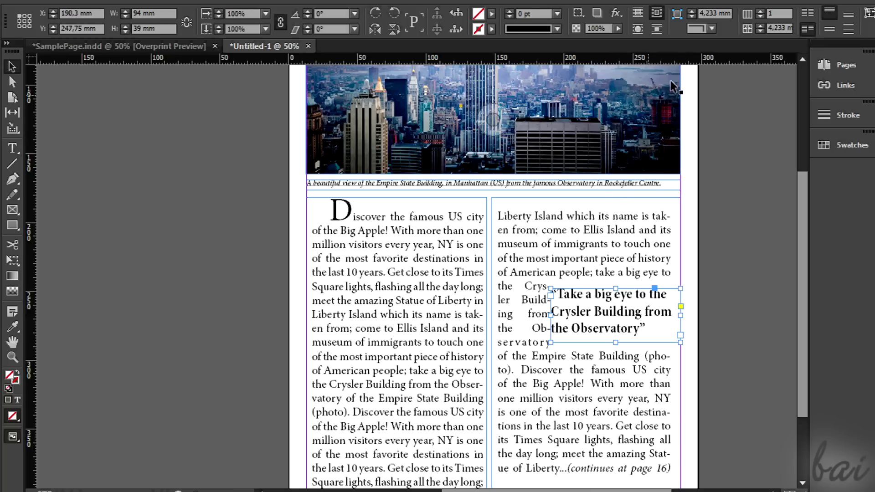
Give the pull-quote frame bevelled corners with a 10 mm corner size
click(709, 26)
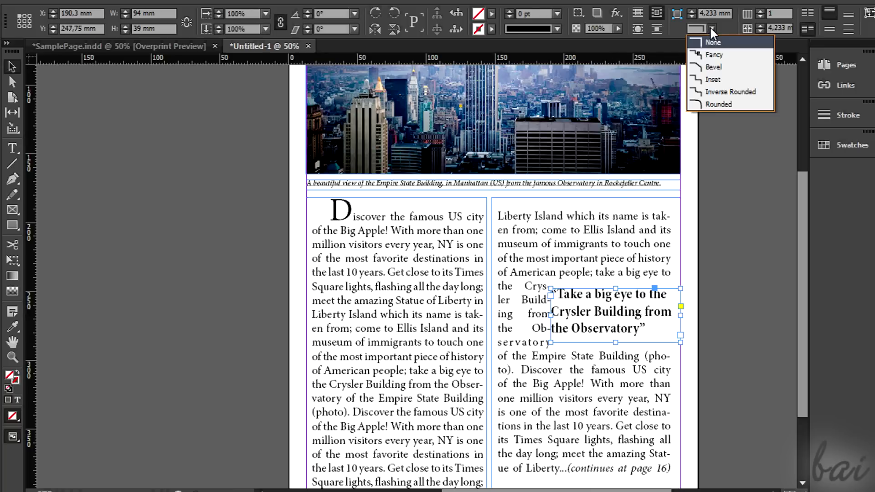
click(707, 55)
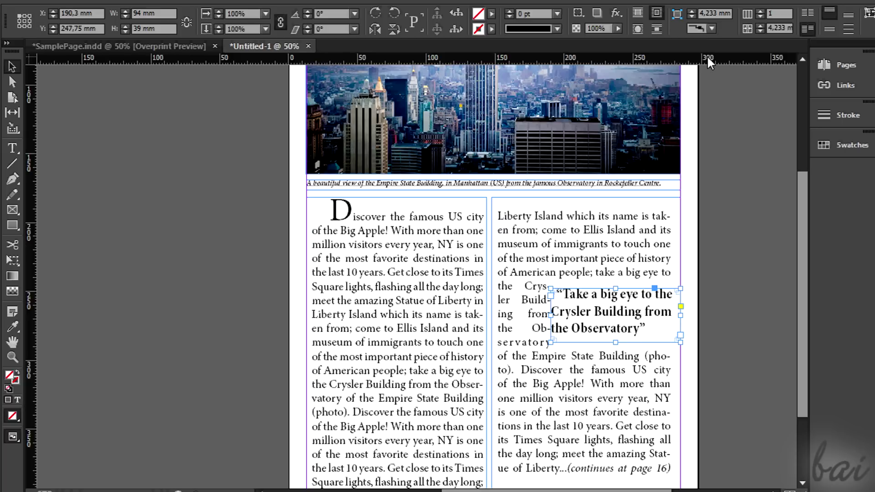
click(711, 29)
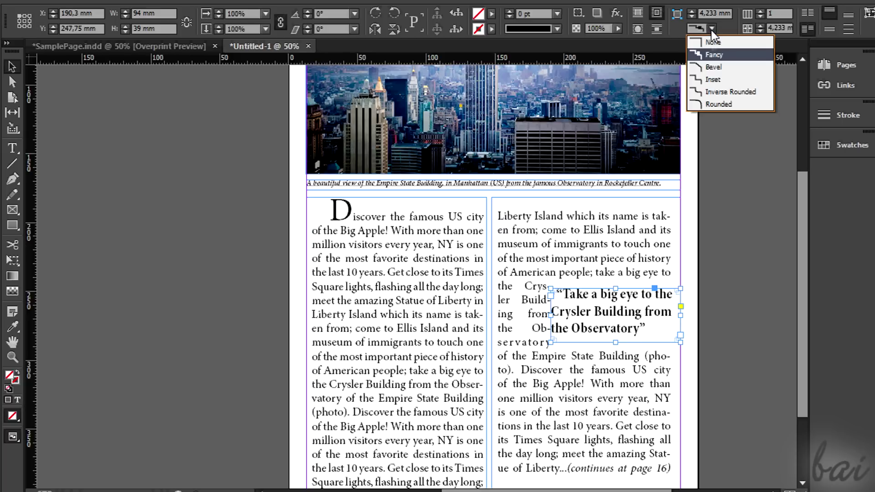
click(705, 80)
key(ctrl+z)
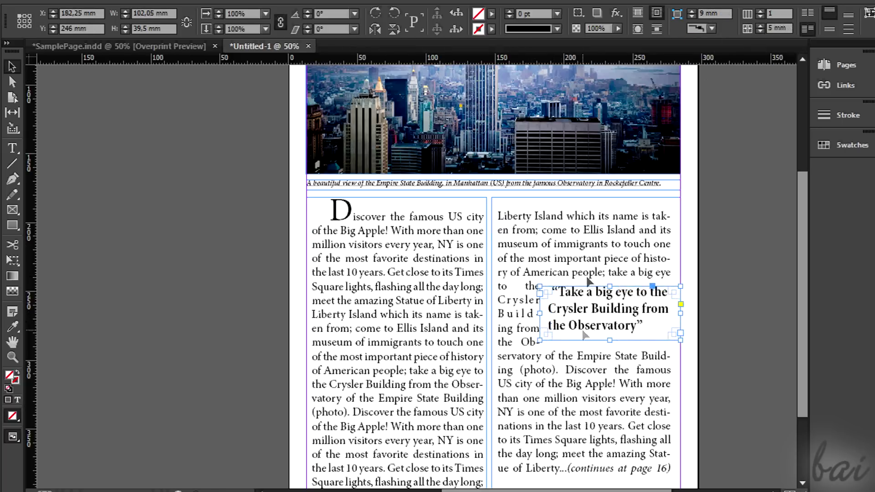
click(690, 10)
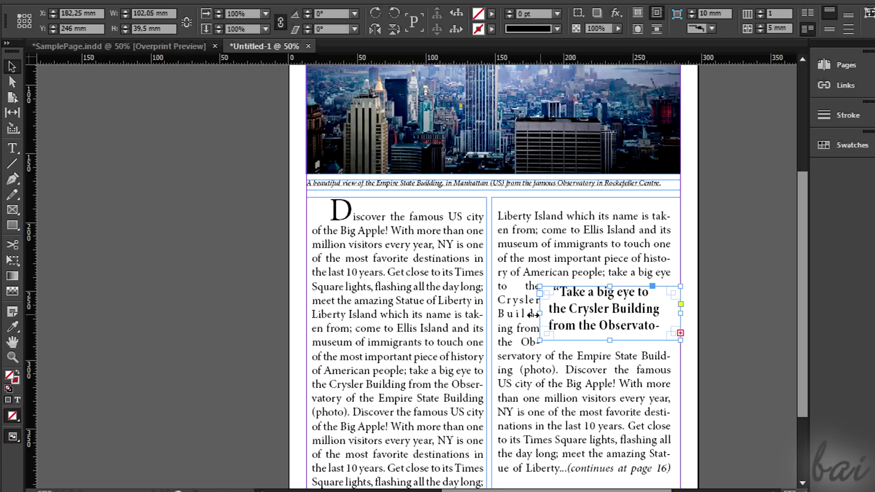
Draw a new text frame beside the page for the headline
drag(532, 314, 523, 313)
key(t)
scroll(110, 258, up, 3)
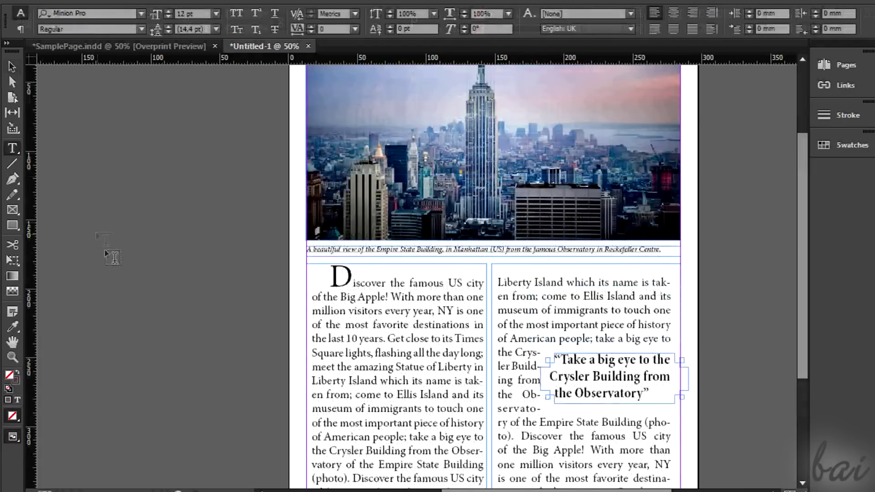
drag(74, 220, 256, 406)
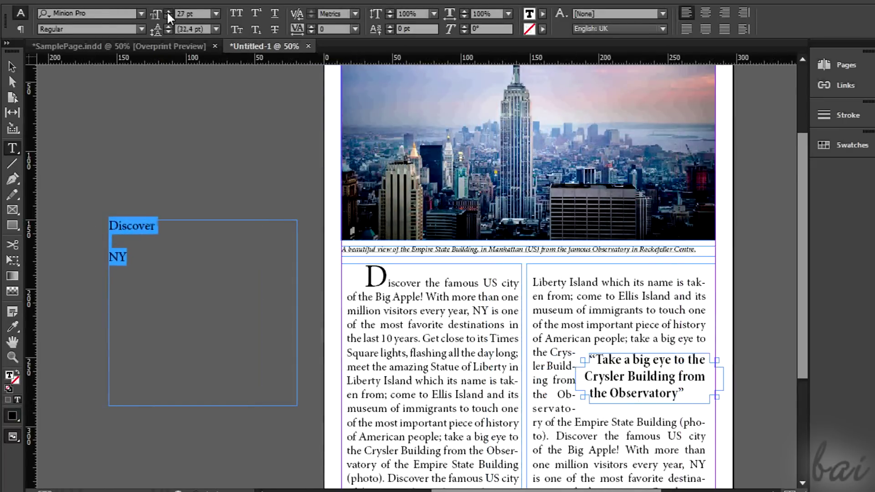
Enlarge the Discover NY headline text to 167 pt
click(168, 12)
click(168, 12)
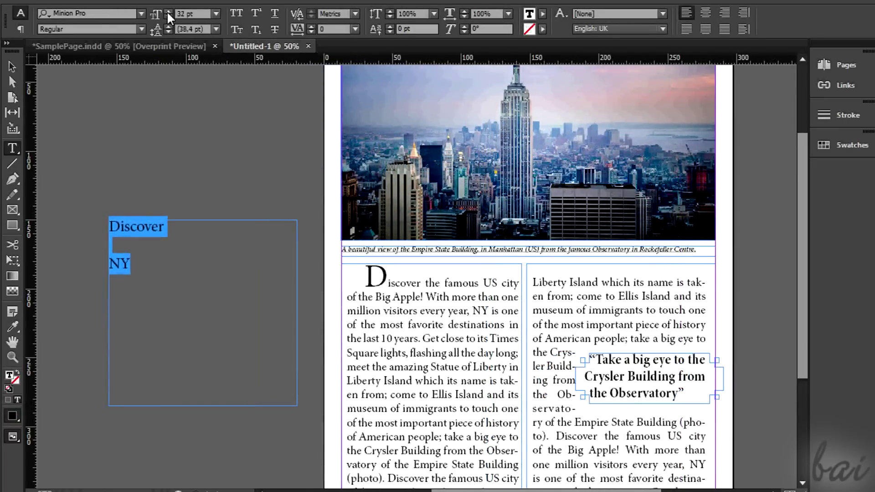
click(168, 12)
click(168, 12)
click(168, 12)
click(167, 12)
click(168, 12)
click(167, 11)
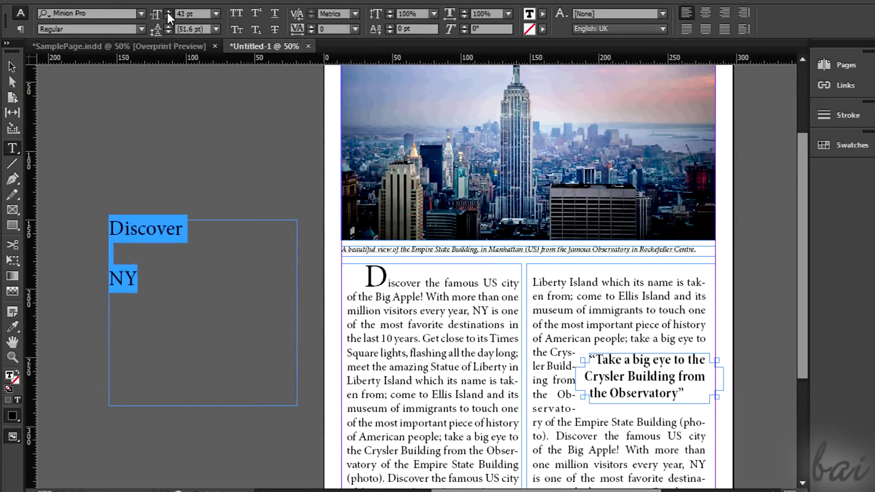
click(167, 11)
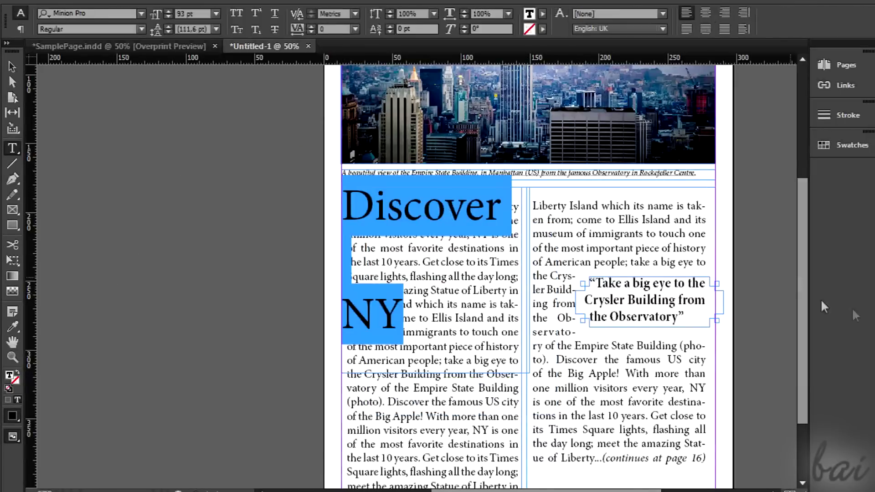
scroll(594, 360, down, 3)
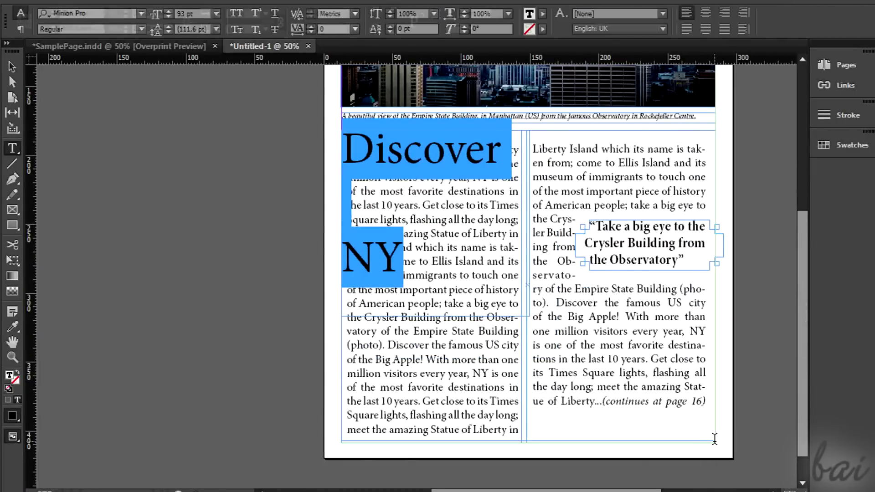
click(168, 11)
click(168, 11)
click(168, 10)
click(168, 10)
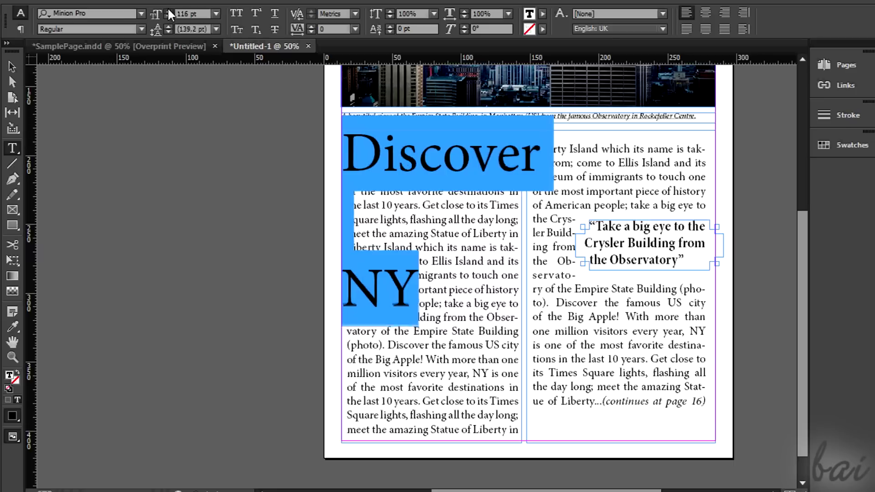
click(168, 10)
click(168, 10)
click(168, 10)
click(168, 10)
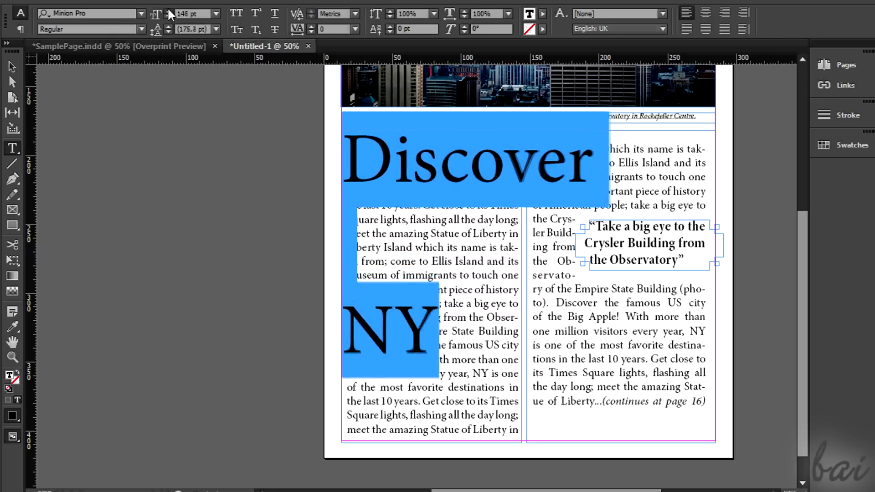
click(168, 10)
click(168, 10)
click(168, 10)
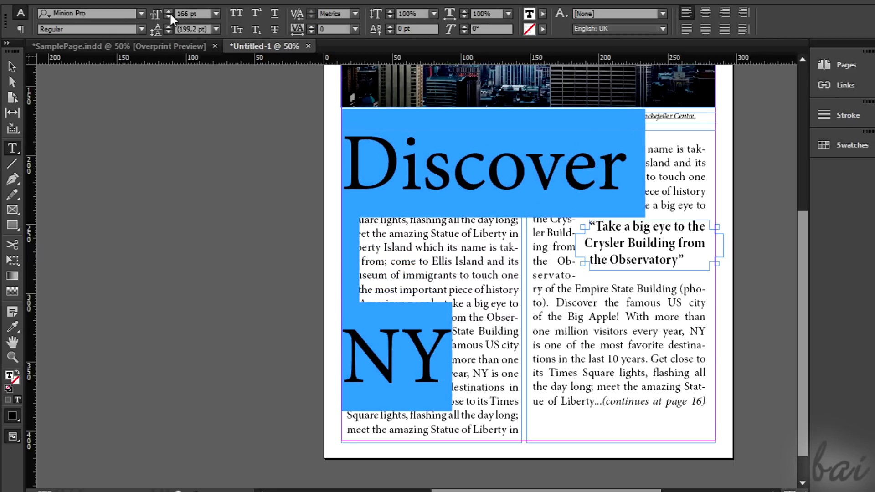
click(169, 11)
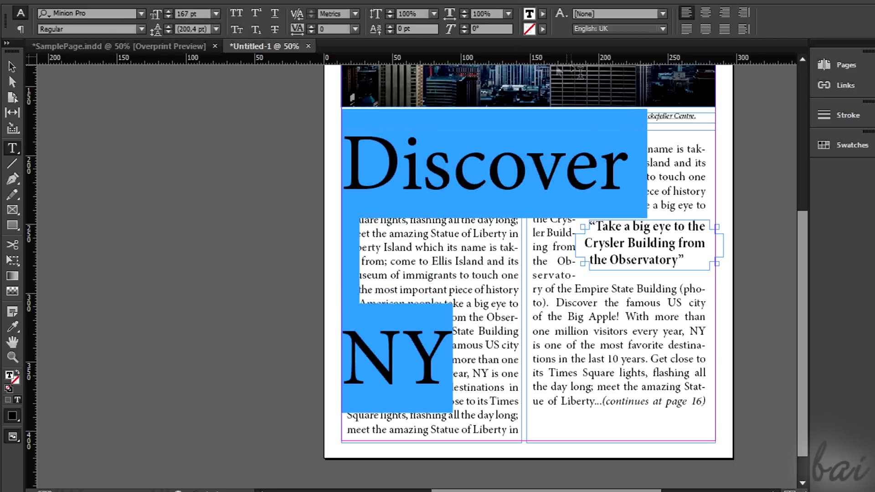
Set a -16 pt baseline shift and tighten the headline's leading
click(389, 32)
click(390, 32)
click(389, 31)
click(167, 31)
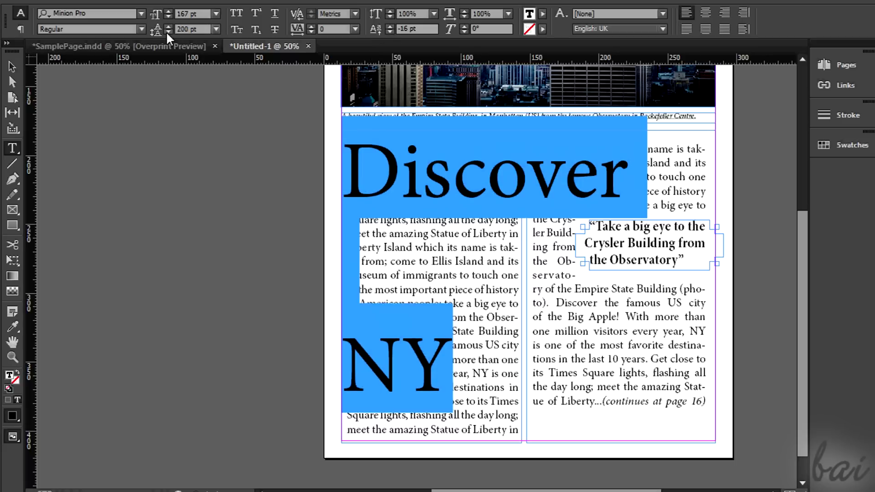
click(167, 31)
click(167, 31)
click(167, 31)
click(167, 31)
click(166, 31)
click(167, 31)
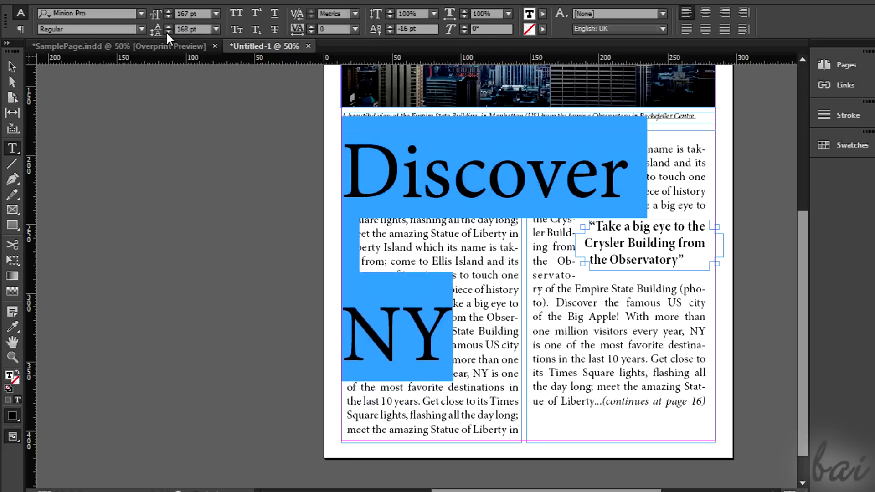
click(167, 31)
click(167, 31)
click(166, 31)
Finish the headline's 146 pt leading, nudge it down, and colour its text cyan
click(526, 306)
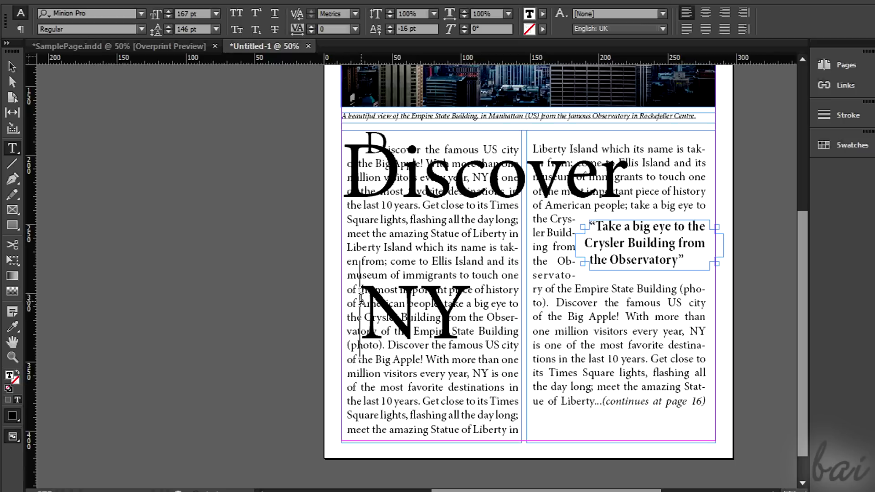
drag(455, 192, 456, 209)
key(ctrl+a)
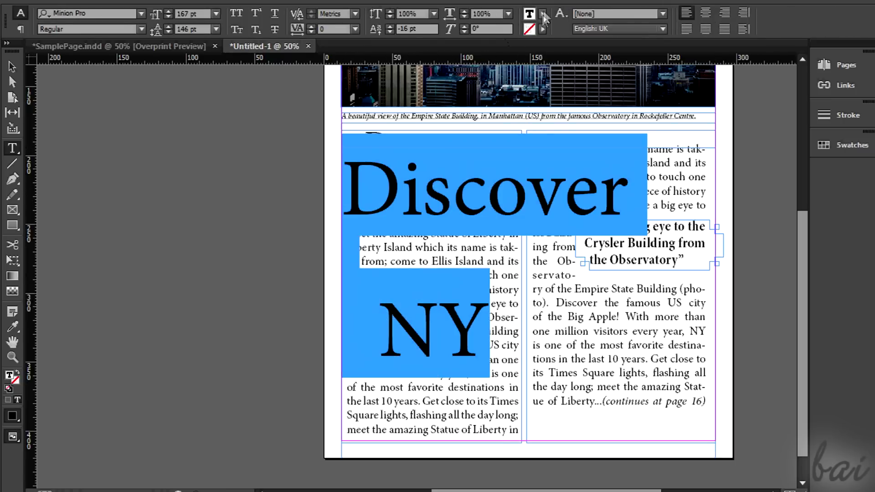
click(542, 14)
click(470, 107)
Lower the headline frame's opacity to 60%
click(12, 66)
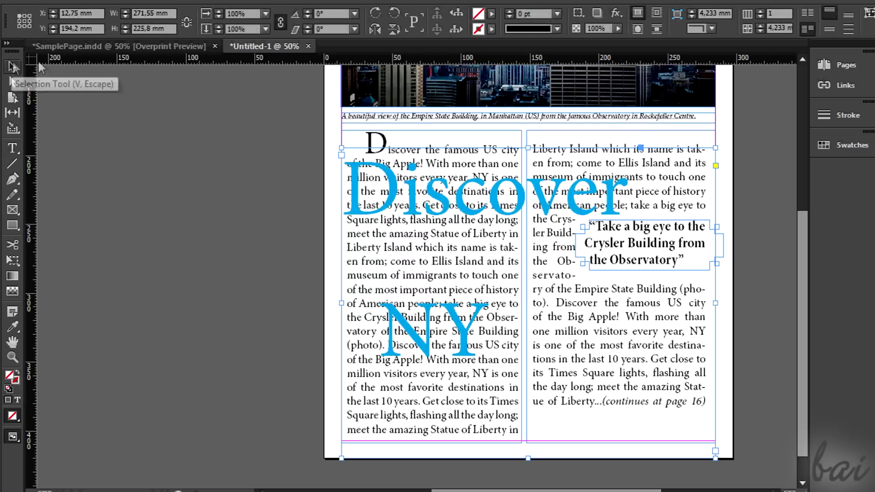
click(618, 28)
drag(620, 43, 569, 40)
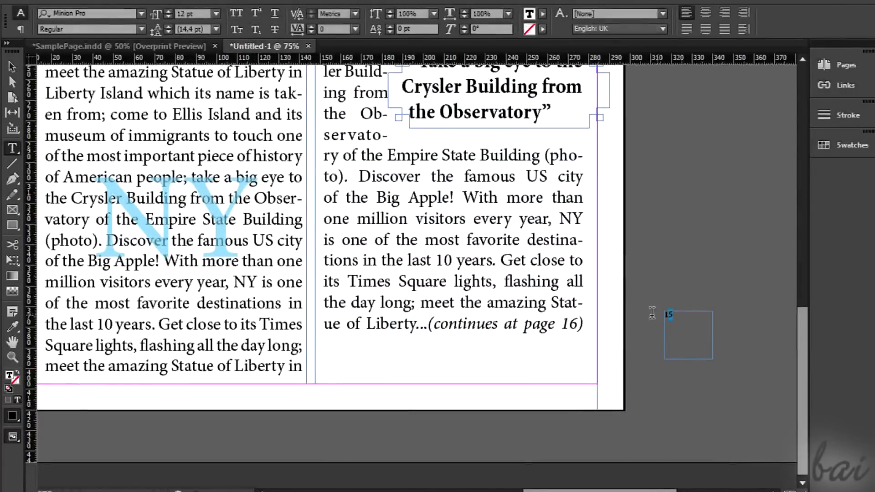
Enlarge the page number 15, fit its frame to the content, and move it to the bottom-right corner
click(167, 11)
click(167, 11)
key(Escape)
key(ctrl+alt+c)
drag(684, 332, 587, 375)
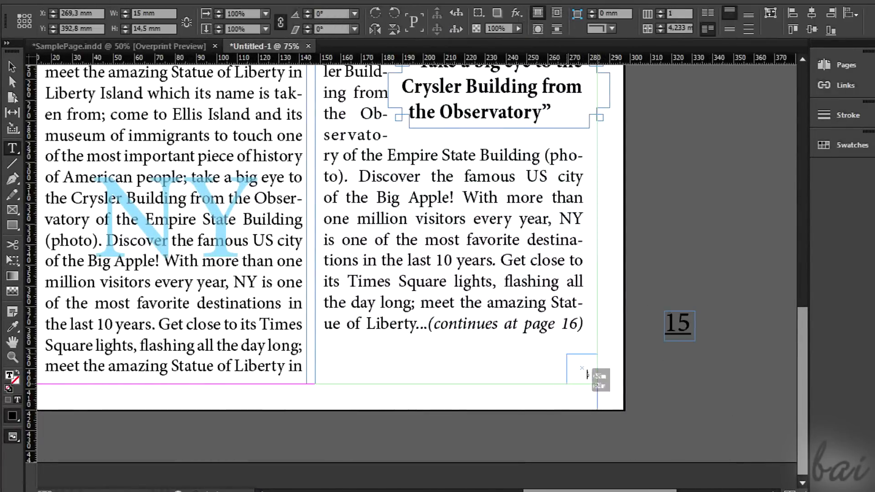
Bring up the Gradient and Swatches panels side by side from the Window menu
click(276, 0)
mouse_move(292, 62)
click(620, 77)
drag(473, 118, 612, 128)
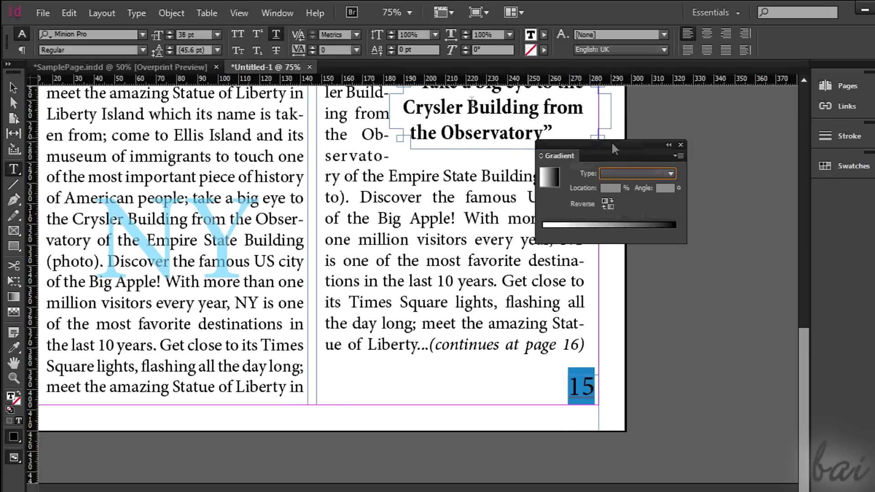
click(277, 13)
mouse_move(455, 84)
click(601, 117)
drag(765, 150, 374, 193)
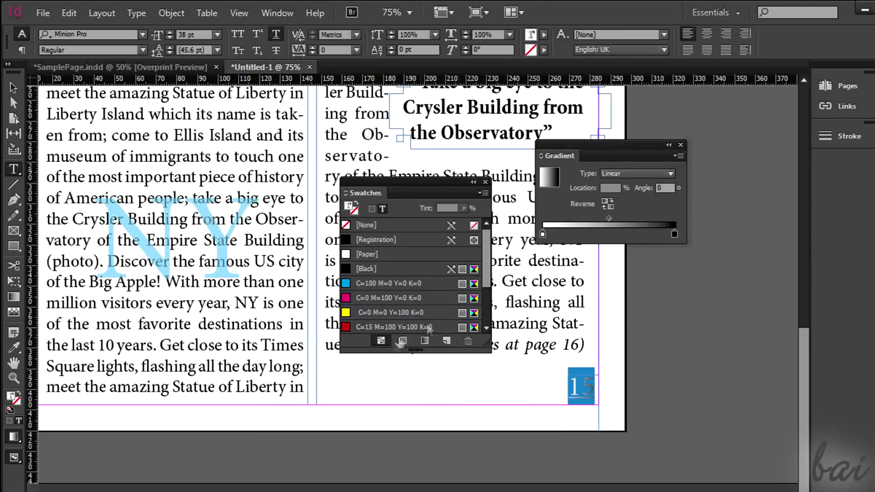
Build a yellow-to-red gradient on the page number, then close both panels
drag(556, 237, 546, 234)
click(394, 327)
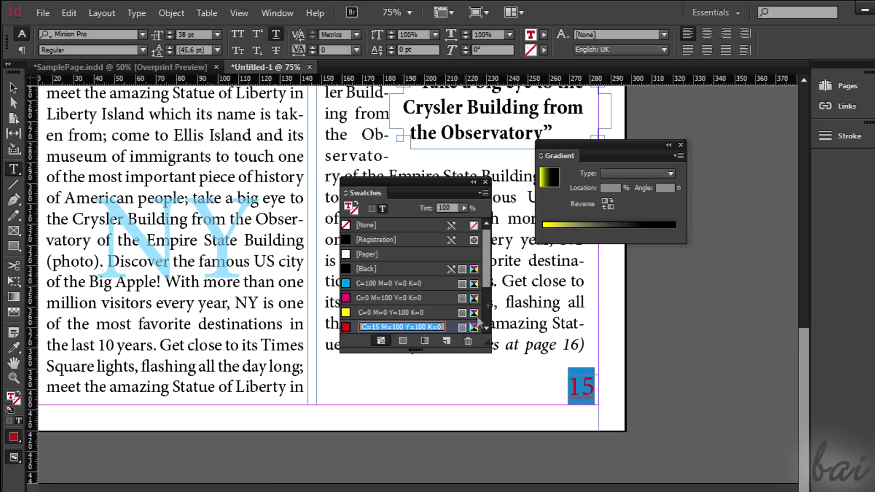
drag(506, 298, 558, 220)
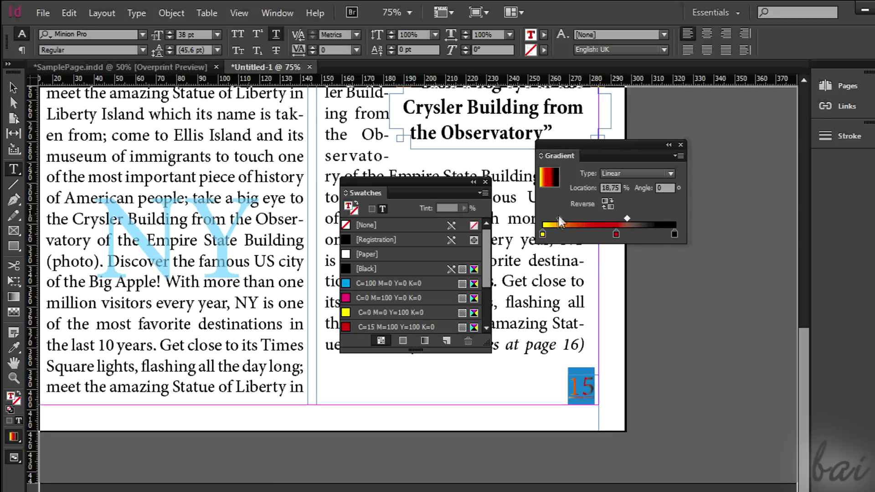
click(638, 419)
click(485, 182)
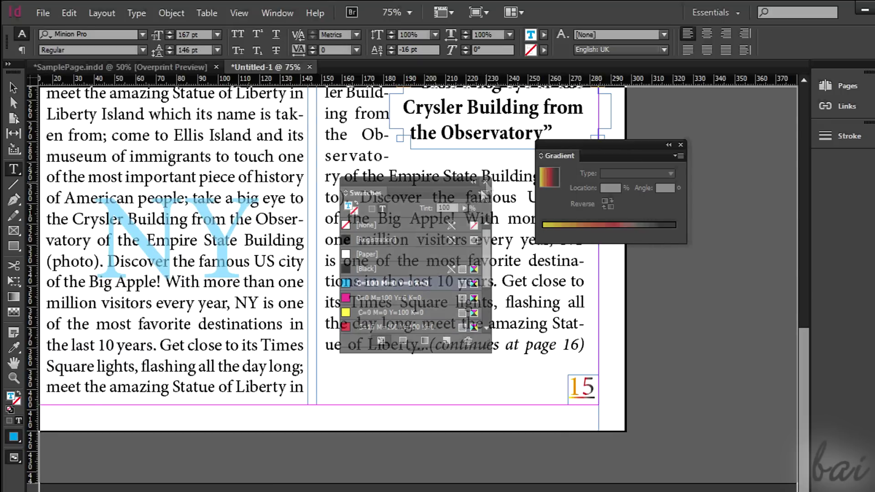
click(680, 144)
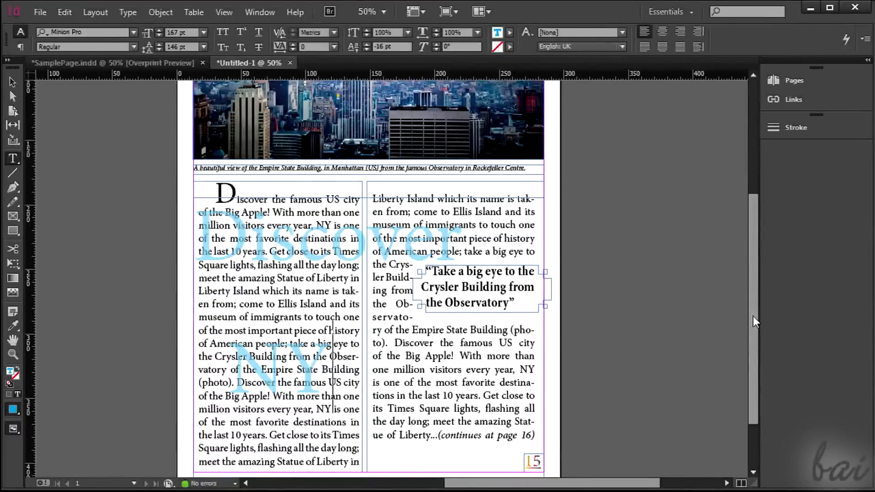
Enable View > Overprint Preview and scroll back to the photo at the page top
drag(753, 321, 754, 239)
click(230, 12)
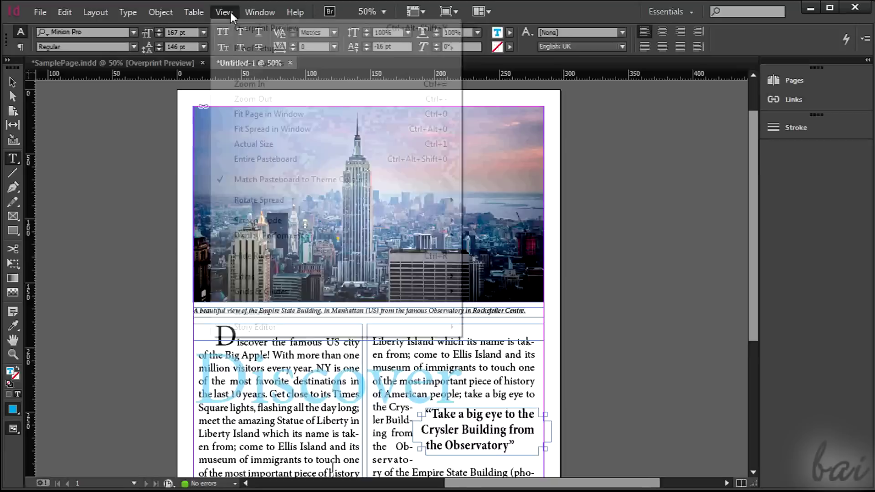
click(246, 27)
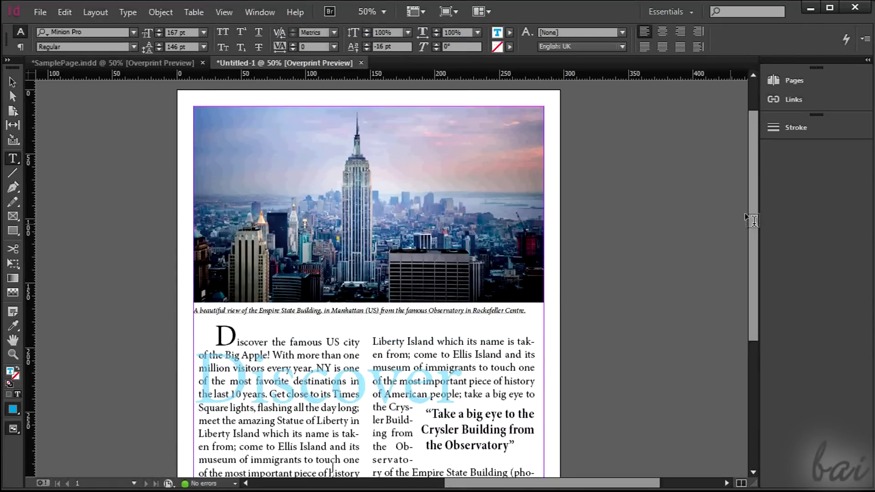
drag(753, 217, 755, 294)
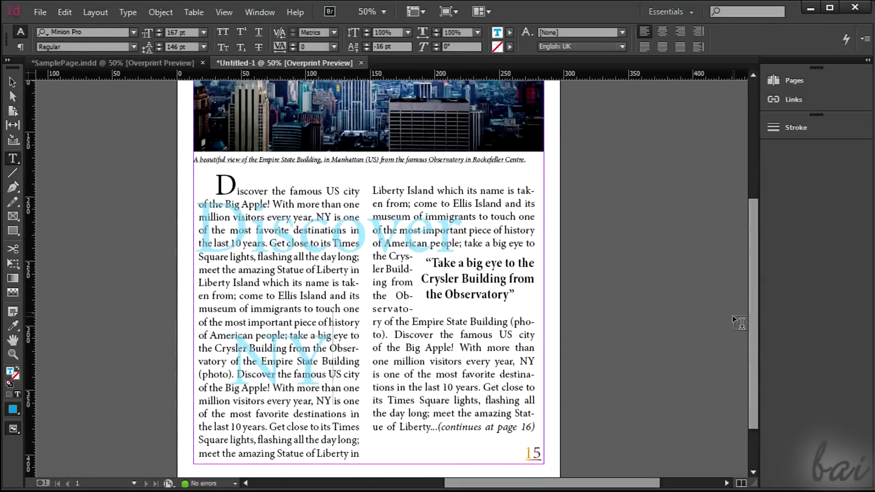
scroll(658, 246, up, 5)
drag(624, 253, 483, 287)
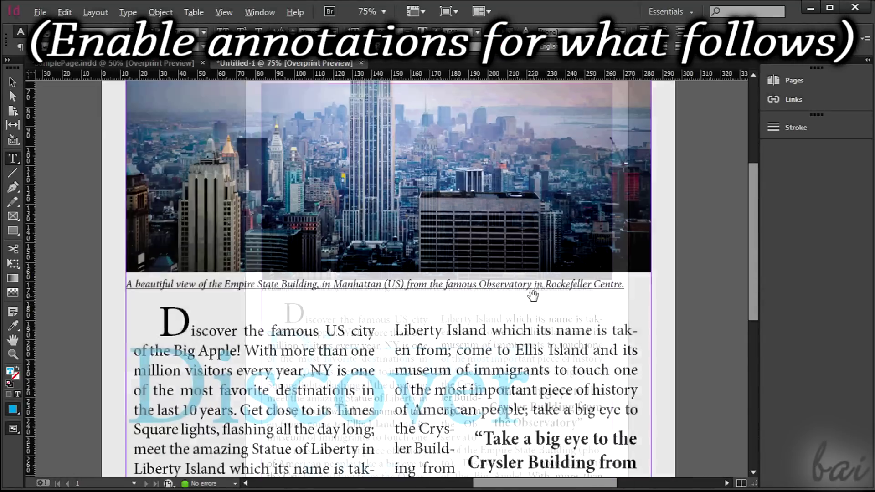